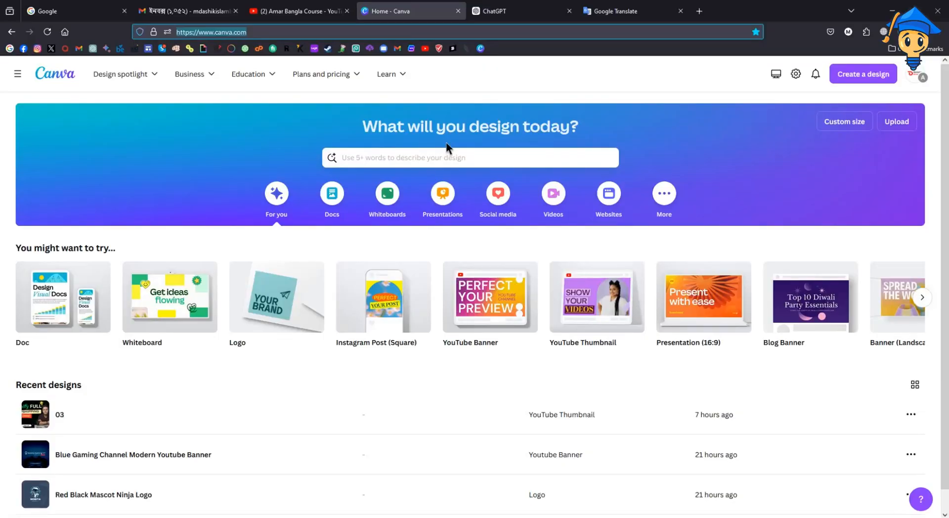
- Search the Canva templates for "linkedin banner"
{"action": "left_click", "coordinate": [420, 156]}
{"action": "left_click", "coordinate": [504, 153]}
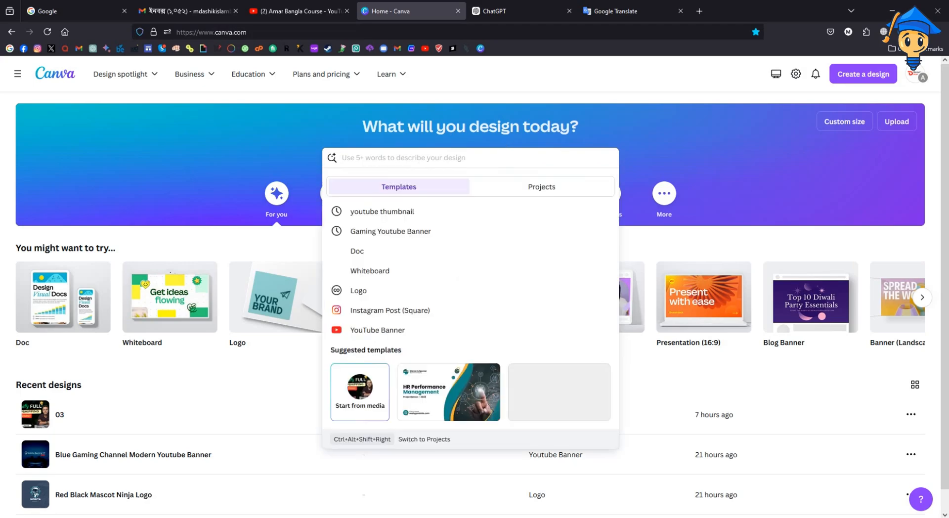
{"action": "type", "text": "linked"}
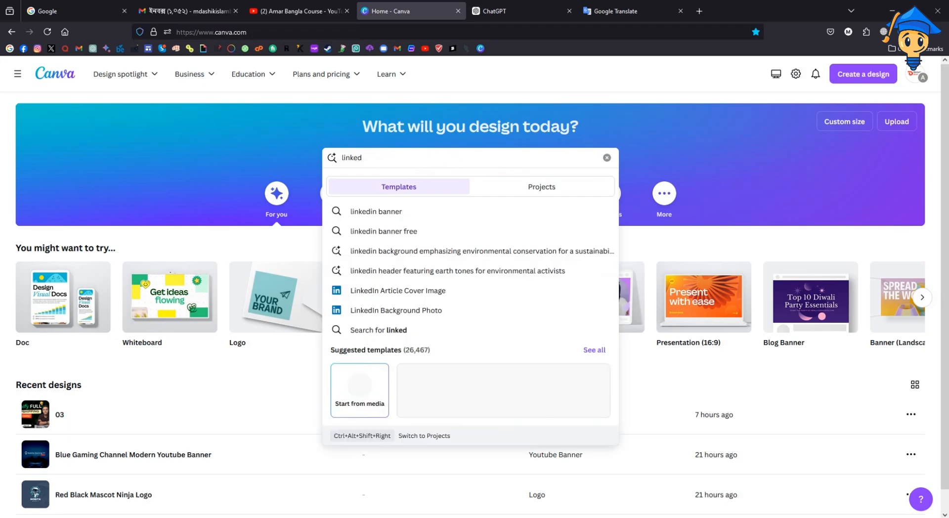
{"action": "type", "text": "in banner"}
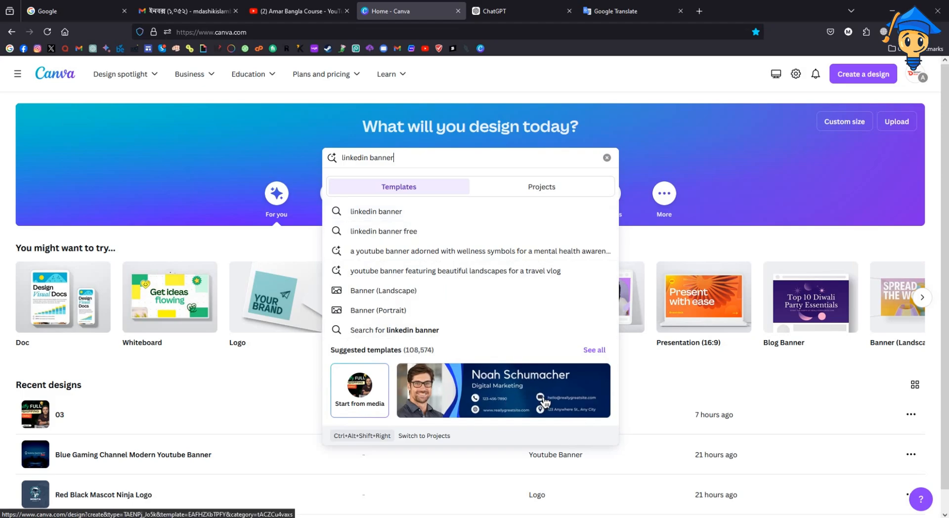
{"action": "left_click", "coordinate": [379, 220]}
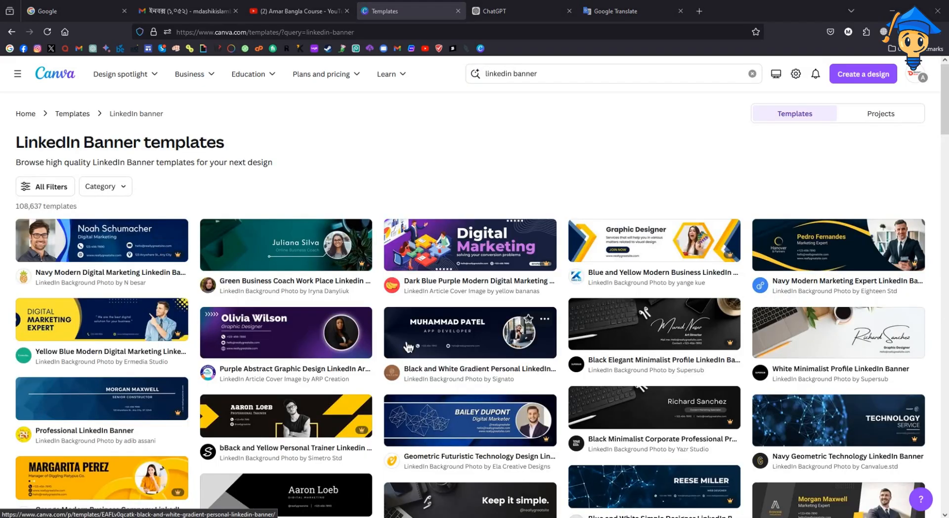
- Browse the LinkedIn banner template results to find suitable designs to customize
{"action": "scroll", "coordinate": [751, 424], "scroll_direction": "down", "scroll_amount": 2}
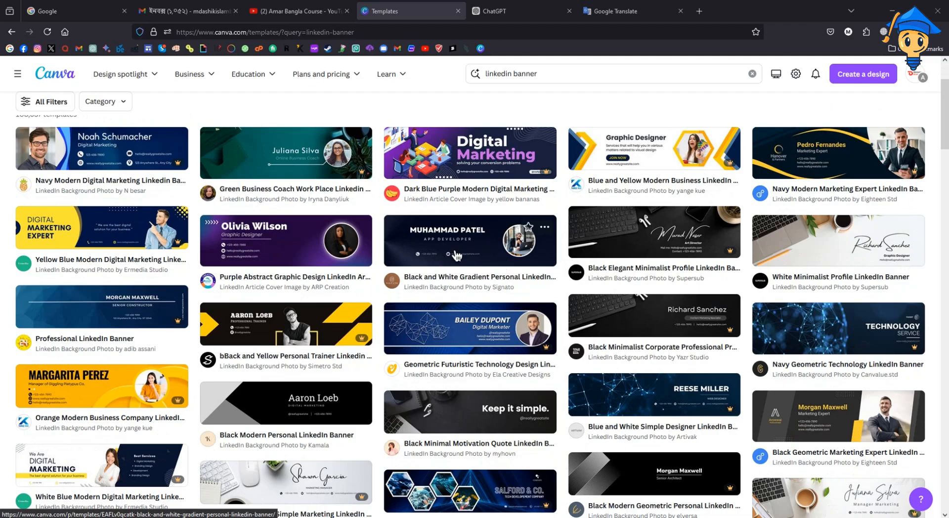
{"action": "scroll", "coordinate": [456, 255], "scroll_direction": "down", "scroll_amount": 6}
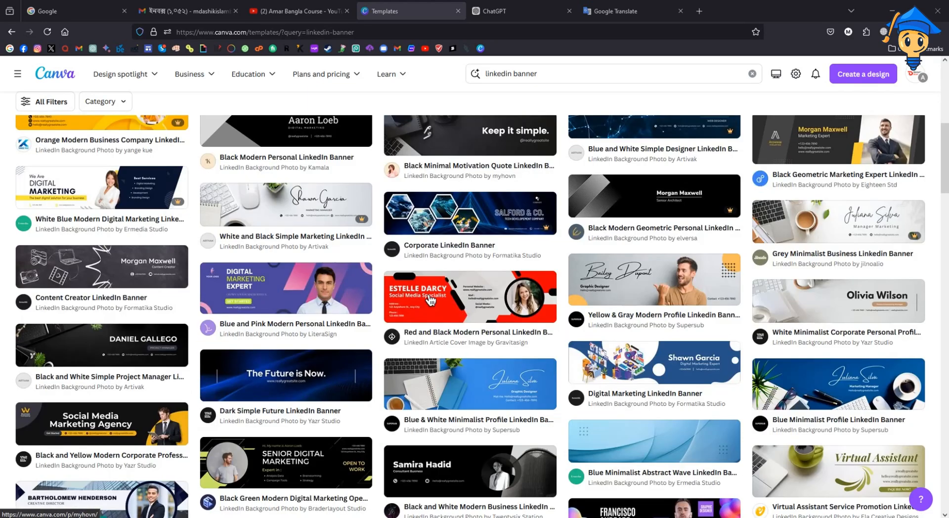
{"action": "scroll", "coordinate": [430, 299], "scroll_direction": "down", "scroll_amount": 1}
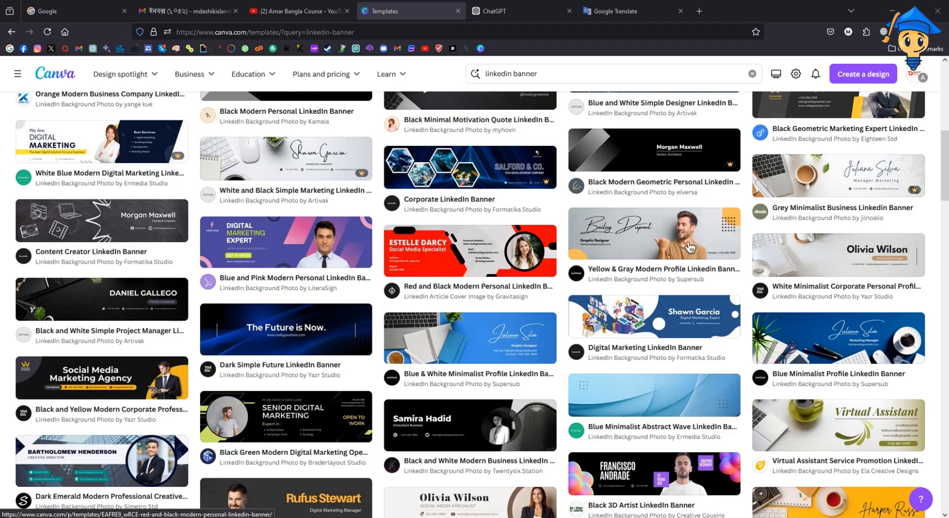
{"action": "scroll", "coordinate": [560, 239], "scroll_direction": "down", "scroll_amount": 2}
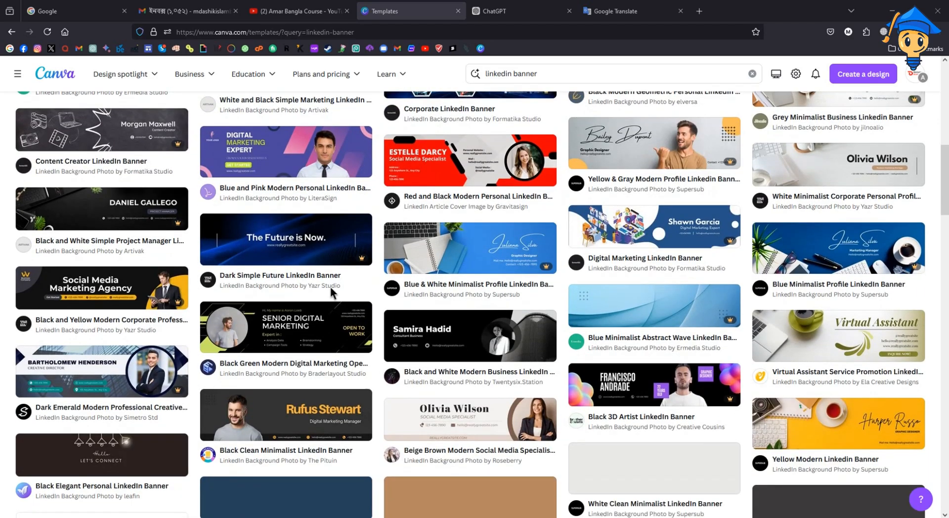
{"action": "scroll", "coordinate": [266, 374], "scroll_direction": "down", "scroll_amount": 3}
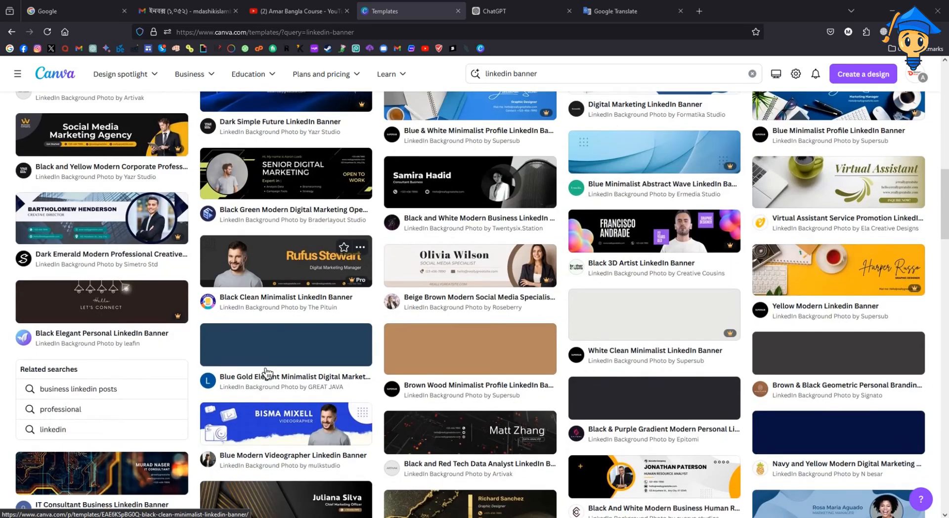
{"action": "scroll", "coordinate": [257, 372], "scroll_direction": "down", "scroll_amount": 1}
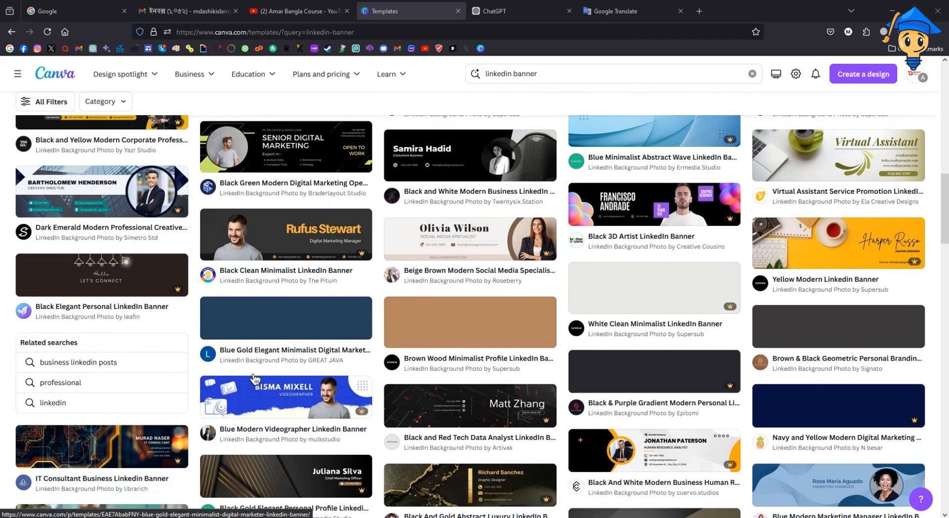
{"action": "scroll", "coordinate": [251, 385], "scroll_direction": "down", "scroll_amount": 1}
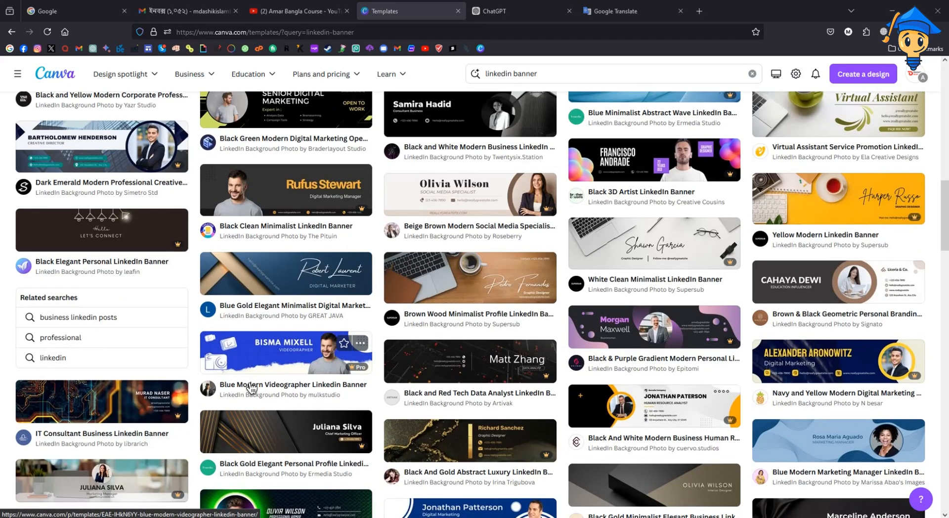
{"action": "scroll", "coordinate": [252, 389], "scroll_direction": "down", "scroll_amount": 1}
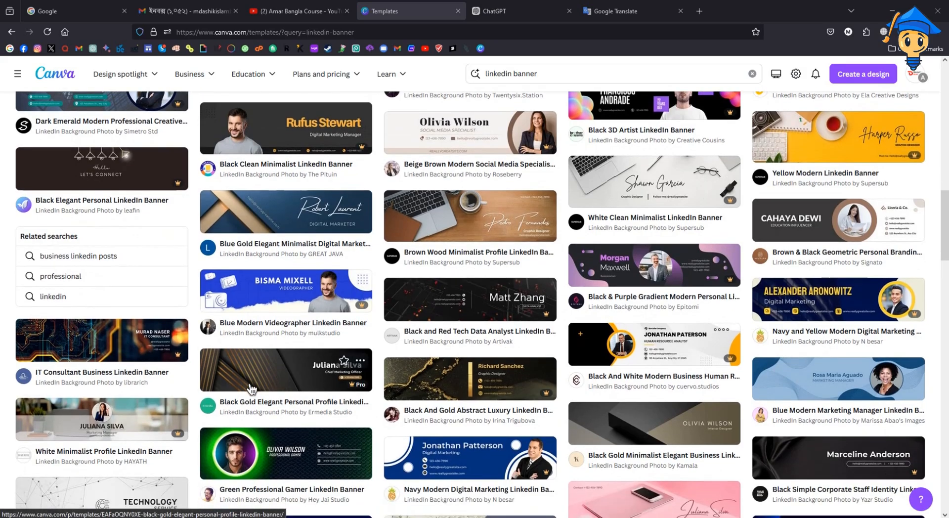
{"action": "scroll", "coordinate": [252, 389], "scroll_direction": "down", "scroll_amount": 1}
{"action": "scroll", "coordinate": [252, 391], "scroll_direction": "down", "scroll_amount": 2}
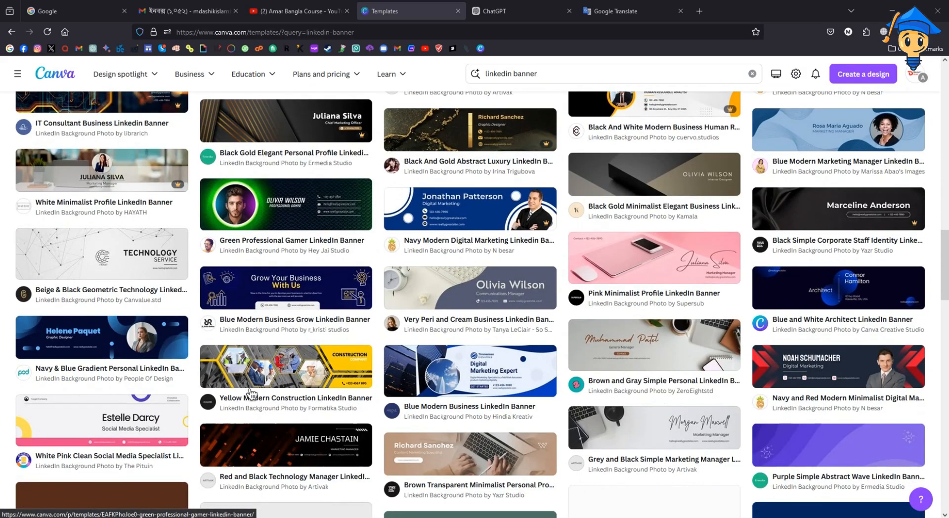
{"action": "scroll", "coordinate": [252, 393], "scroll_direction": "down", "scroll_amount": 2}
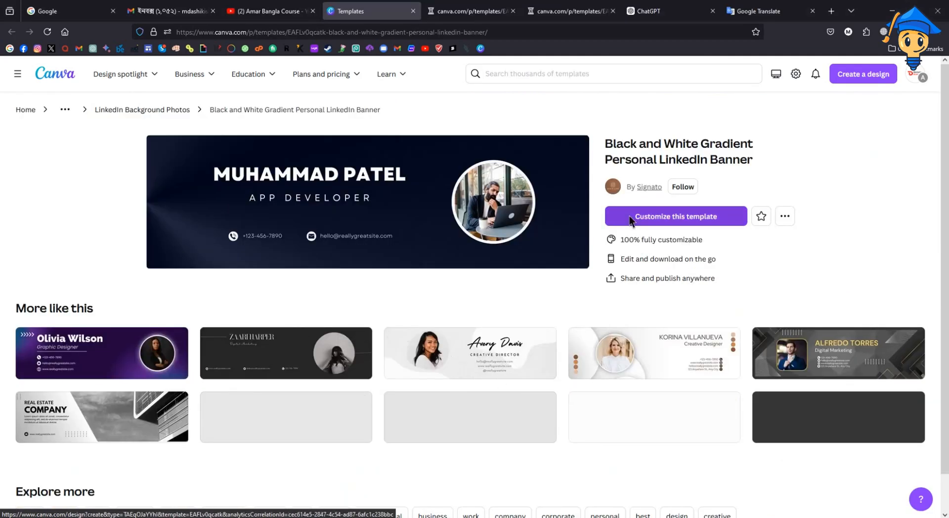
- Start customizing the Black and White Gradient Personal, Neutral Creative Professional and Green Business Coach Work Place templates, each in its own browser tab
{"action": "left_click", "coordinate": [675, 216]}
{"action": "left_click", "coordinate": [404, 8]}
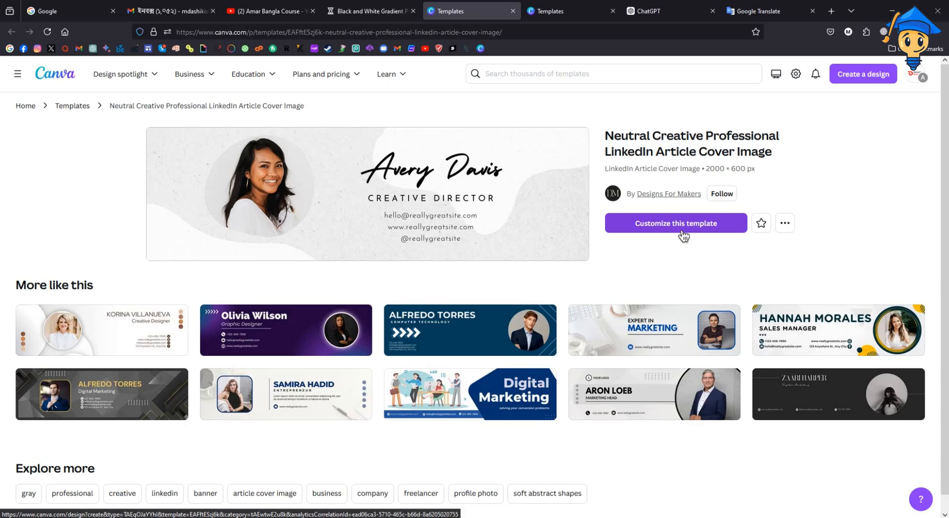
{"action": "left_click", "coordinate": [681, 231]}
{"action": "key", "text": "ctrl+Tab"}
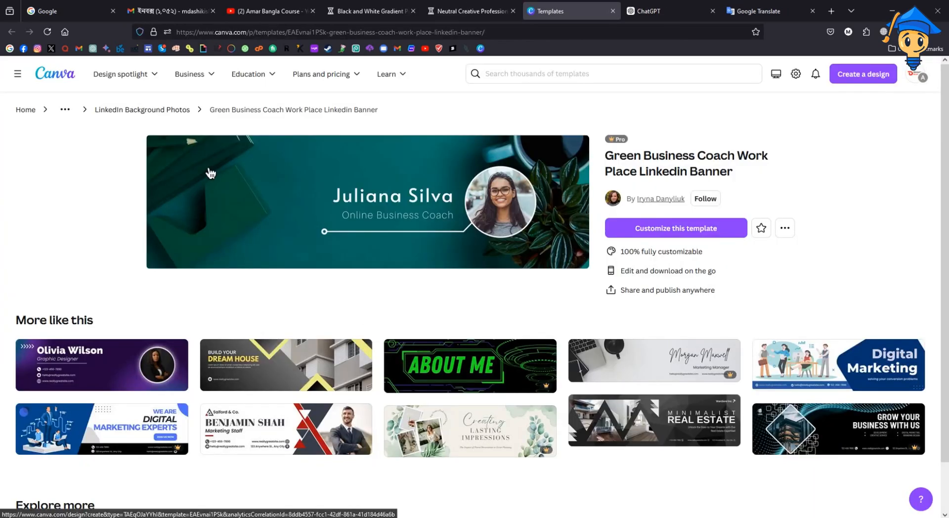
{"action": "mouse_move", "coordinate": [619, 144]}
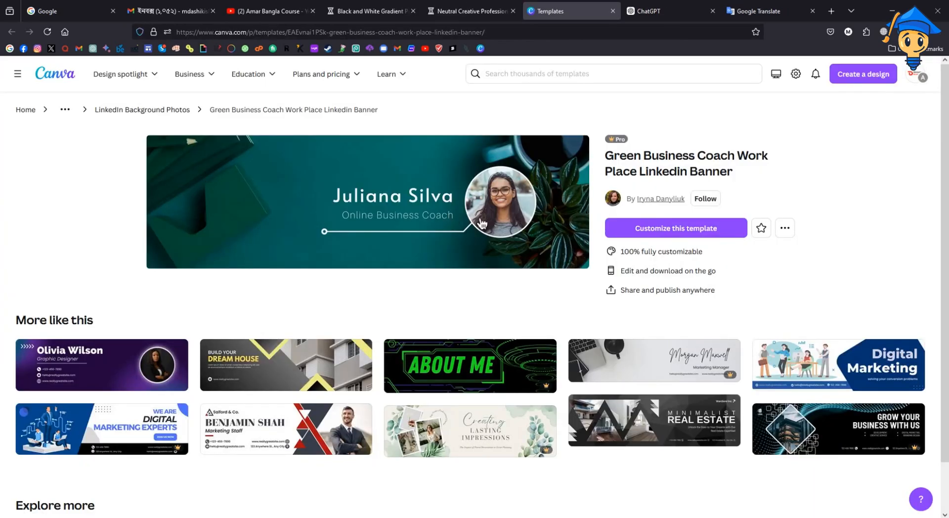
{"action": "left_click", "coordinate": [656, 228]}
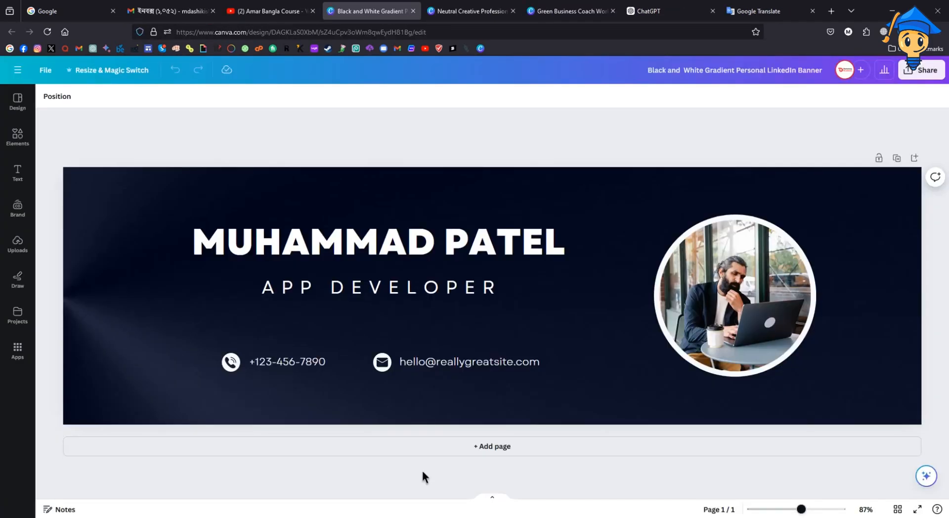
- Look over the three opened banner designs, ending on the Black and White Gradient banner
{"action": "left_click", "coordinate": [471, 2]}
{"action": "left_click", "coordinate": [593, 11]}
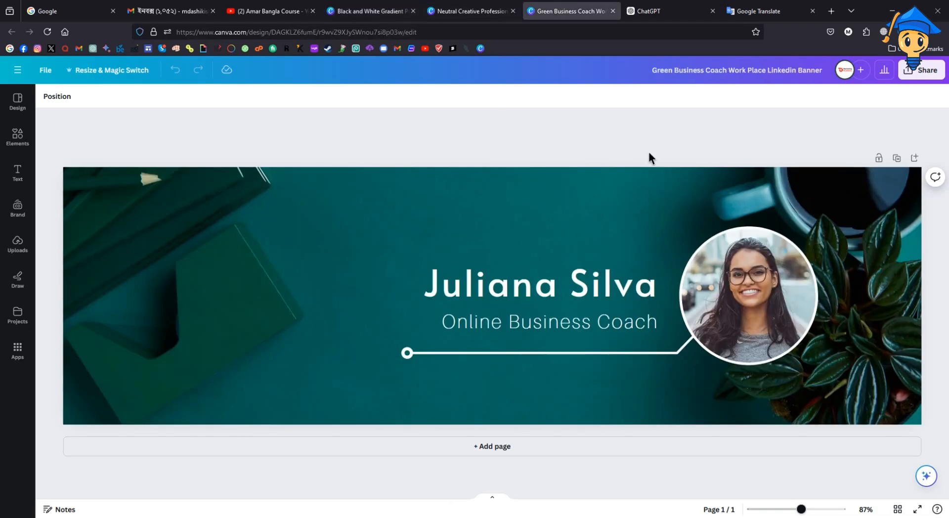
{"action": "key", "text": "ctrl+shift+Tab"}
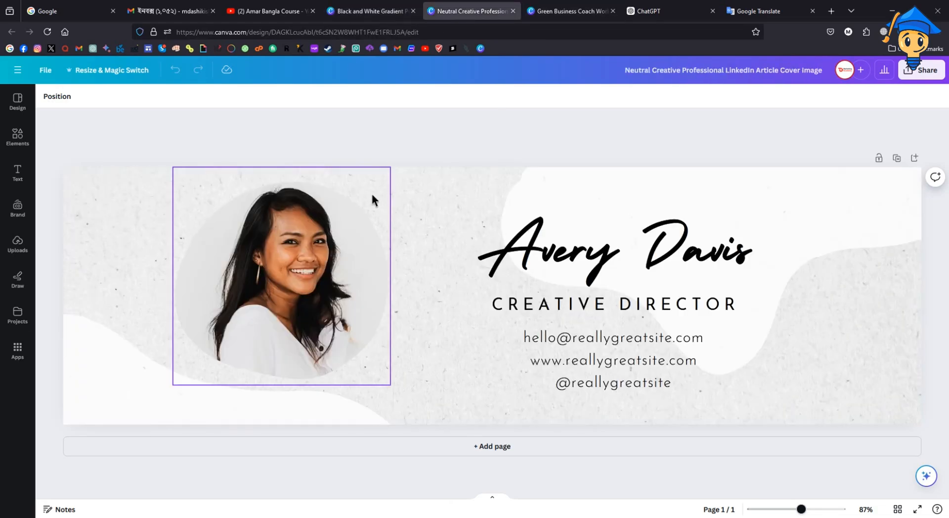
{"action": "key", "text": "ctrl+shift+Tab"}
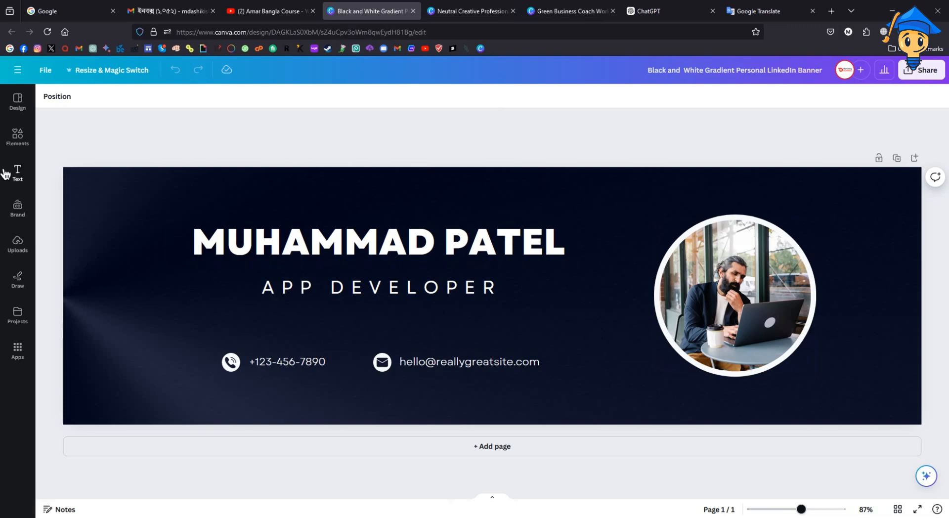
- Upload a portrait photo and place it in the circular photo frame of the Black and White Gradient banner
{"action": "left_click", "coordinate": [18, 244]}
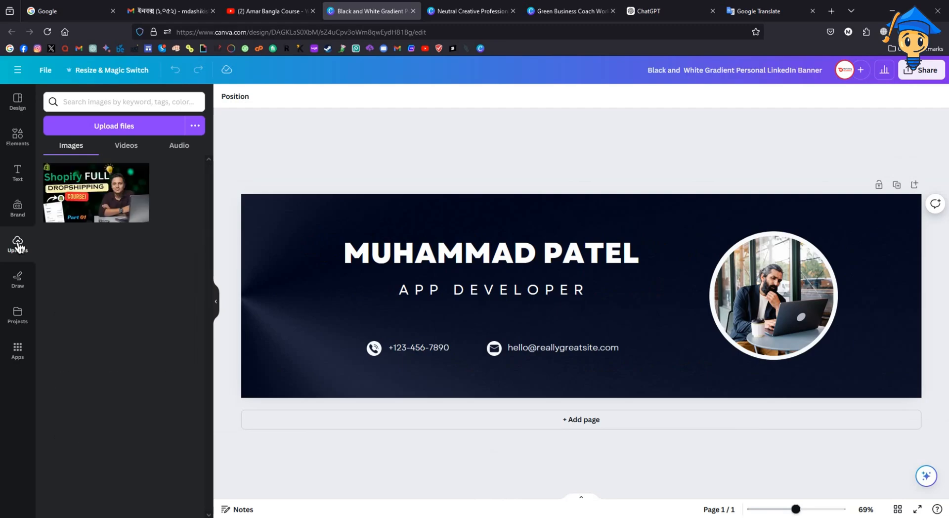
{"action": "left_click", "coordinate": [95, 129]}
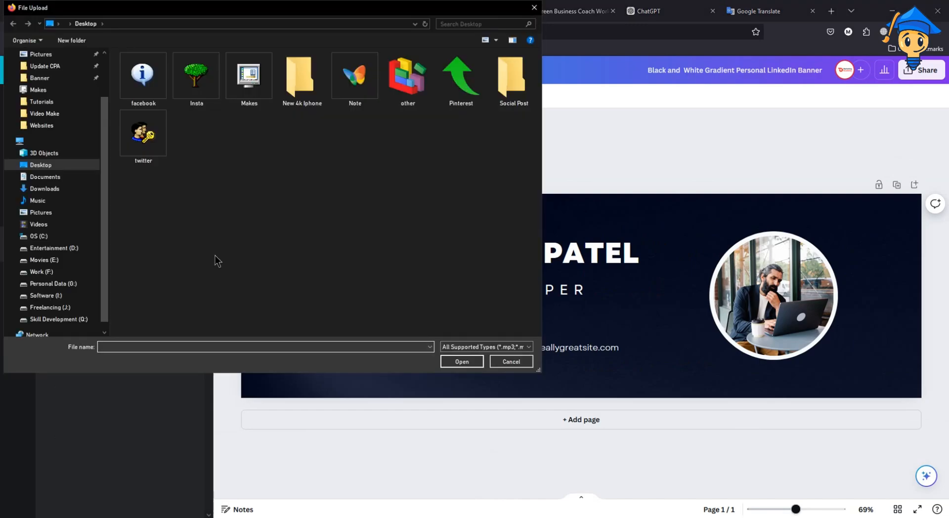
{"action": "key", "text": "Escape"}
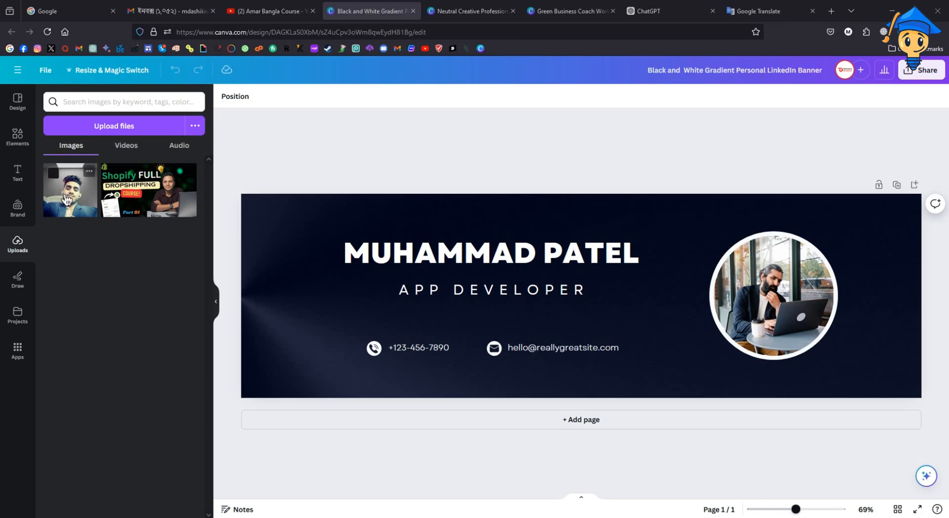
{"action": "left_click_drag", "start_coordinate": [790, 307], "coordinate": [781, 298]}
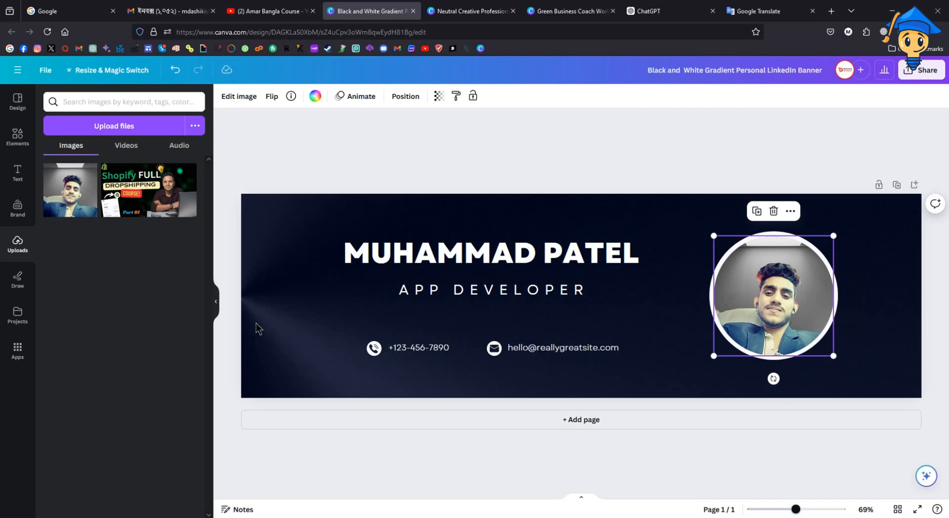
{"action": "left_click", "coordinate": [216, 301]}
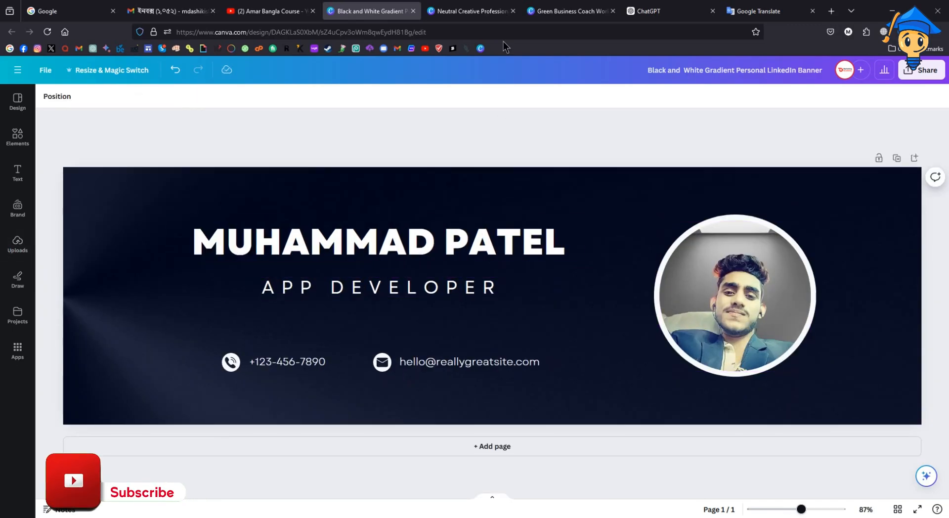
- Place the uploaded portrait in the photo frames of the Neutral Creative Professional and Green Business Coach banners, and compare the designs
{"action": "left_click", "coordinate": [494, 11]}
{"action": "left_click", "coordinate": [567, 10]}
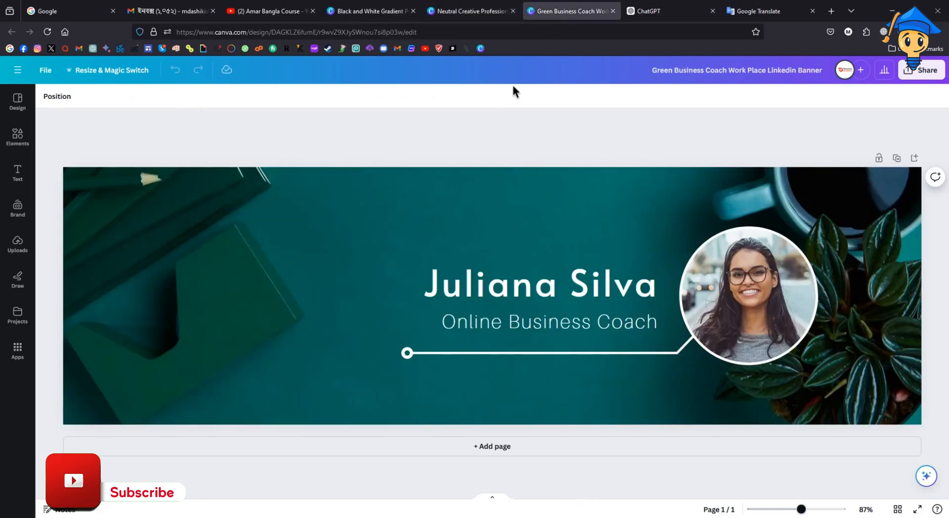
{"action": "left_click", "coordinate": [471, 11]}
{"action": "key", "text": "ctrl+shift+Tab"}
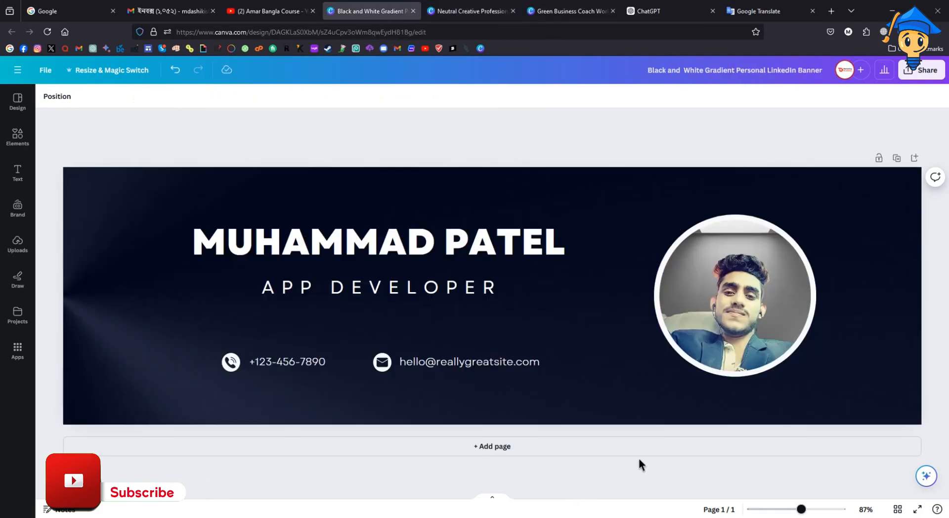
{"action": "left_click", "coordinate": [475, 7]}
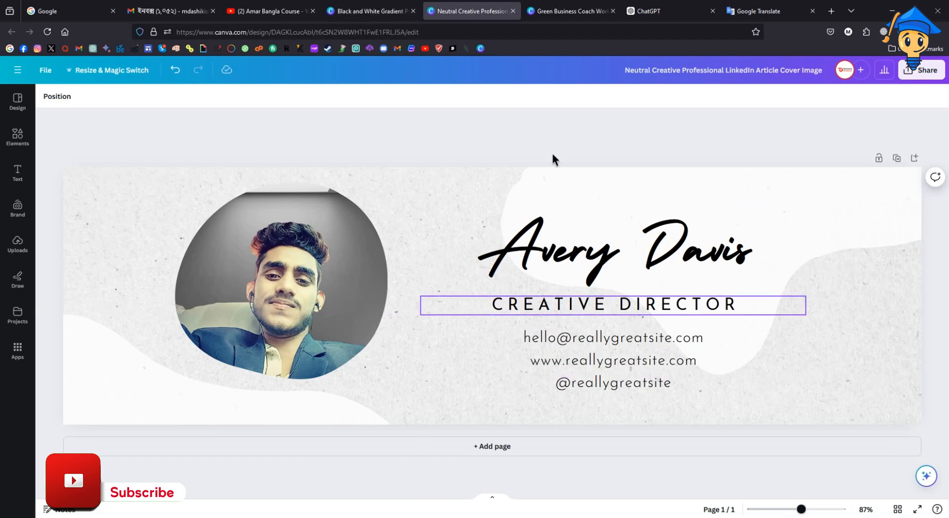
{"action": "left_click", "coordinate": [547, 6]}
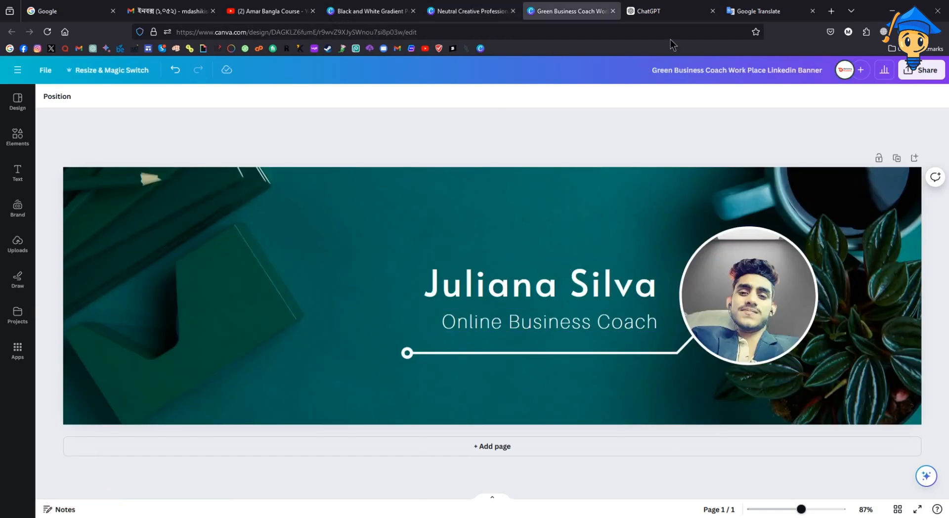
- Switch to ChatGPT and ask for the best 5 slogans for a WordPress expert and digital marketer's LinkedIn banner
{"action": "left_click", "coordinate": [659, 17]}
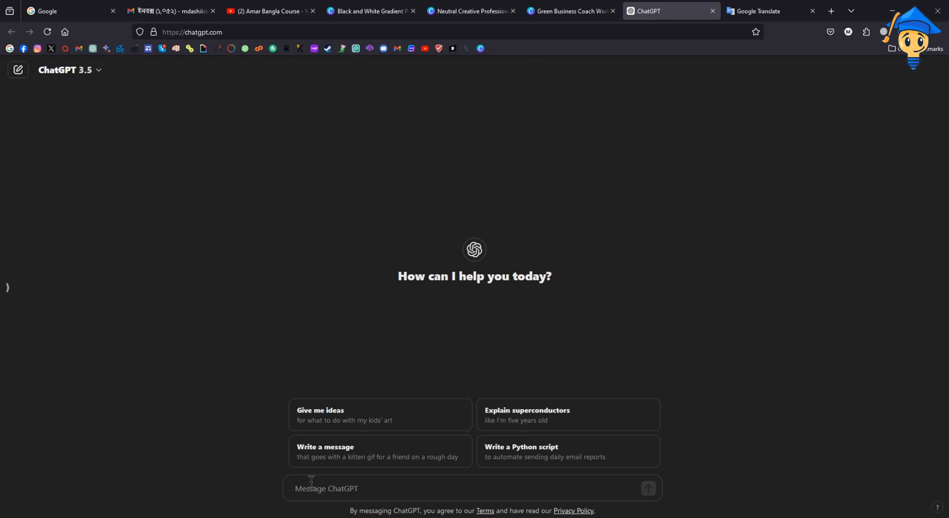
{"action": "type", "text": "I am a wordpress expert and digital marketer I have created a linkedin account for myself and I want to make a banner for my such account please share me the best 5 slogans for my banner"}
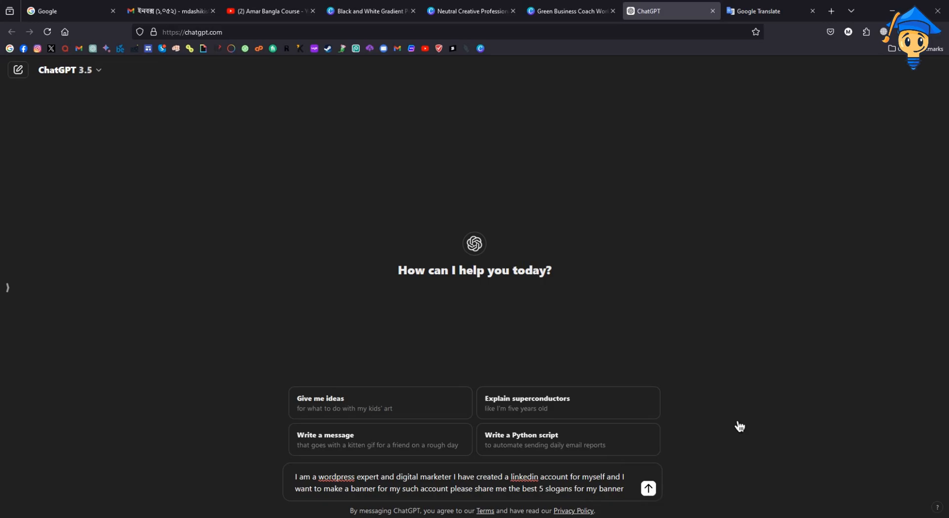
{"action": "key", "text": "Return"}
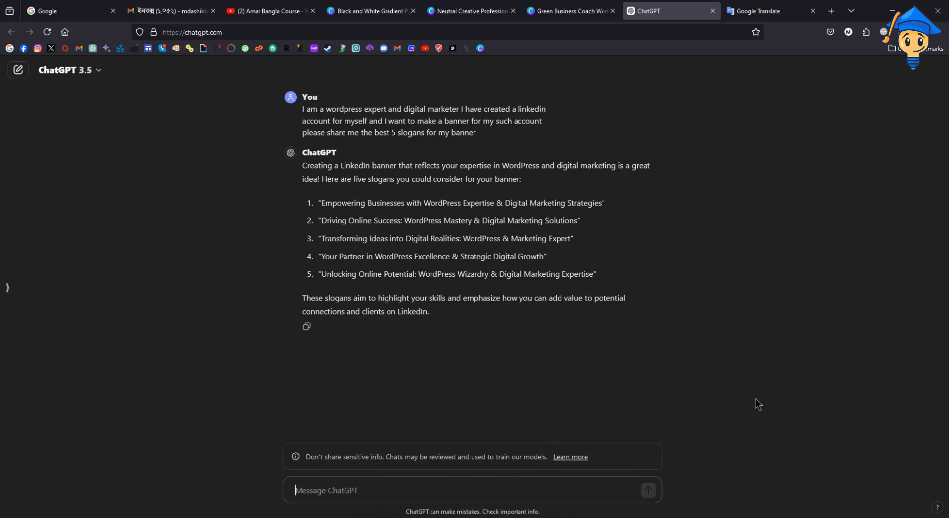
- Copy the slogan "To educate someone is the highest privilege" from Notepad and return to the Black and White Gradient banner
{"action": "key", "text": "ctrl+shift+Tab"}
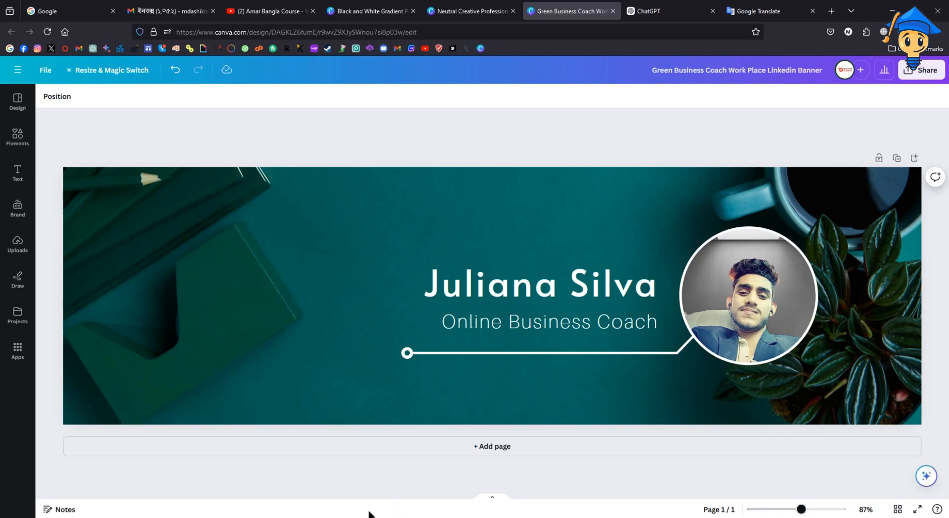
{"action": "key", "text": "alt+Tab"}
{"action": "left_click", "coordinate": [417, 127]}
{"action": "left_click_drag", "start_coordinate": [417, 127], "coordinate": [140, 123]}
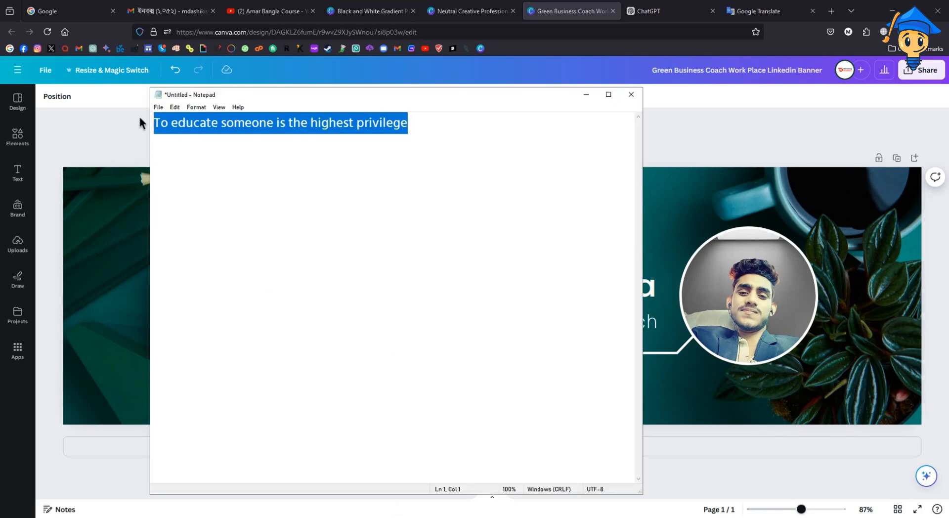
{"action": "left_click", "coordinate": [585, 94]}
{"action": "key", "text": "ctrl+shift+Tab"}
{"action": "key", "text": "ctrl+shift+Tab"}
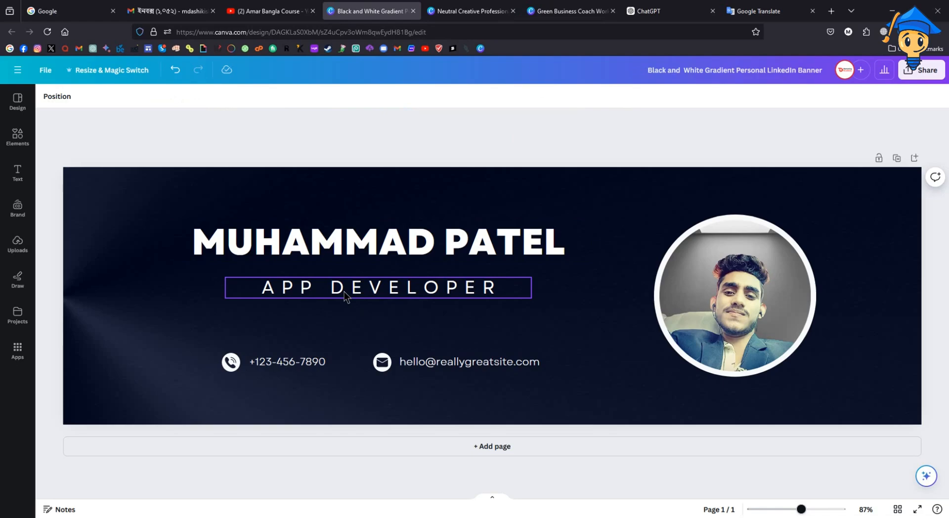
- Replace the APP DEVELOPER subtitle with the slogan "TO EDUCATE SOMEONE IS THE HIGHEST PRIVILEGE"
{"action": "left_click", "coordinate": [330, 244]}
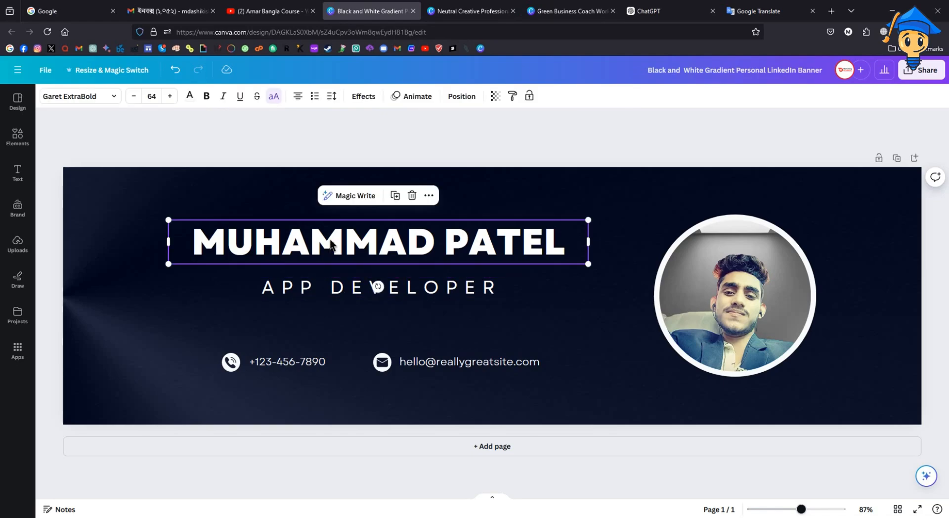
{"action": "double_click", "coordinate": [330, 239]}
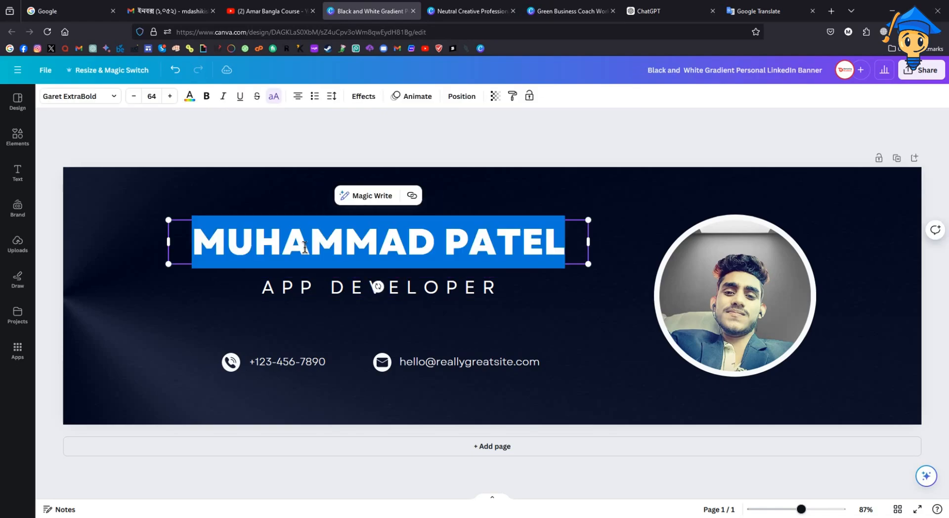
{"action": "left_click", "coordinate": [289, 288]}
{"action": "double_click", "coordinate": [286, 284]}
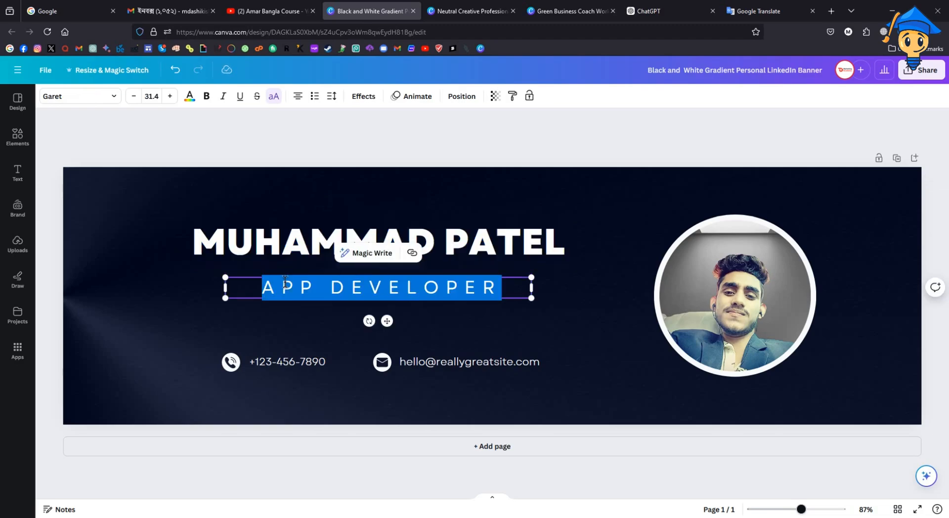
{"action": "type", "text": "TO EDUCATE SOMEONE IS THE HIGHEST PRIVILEGE"}
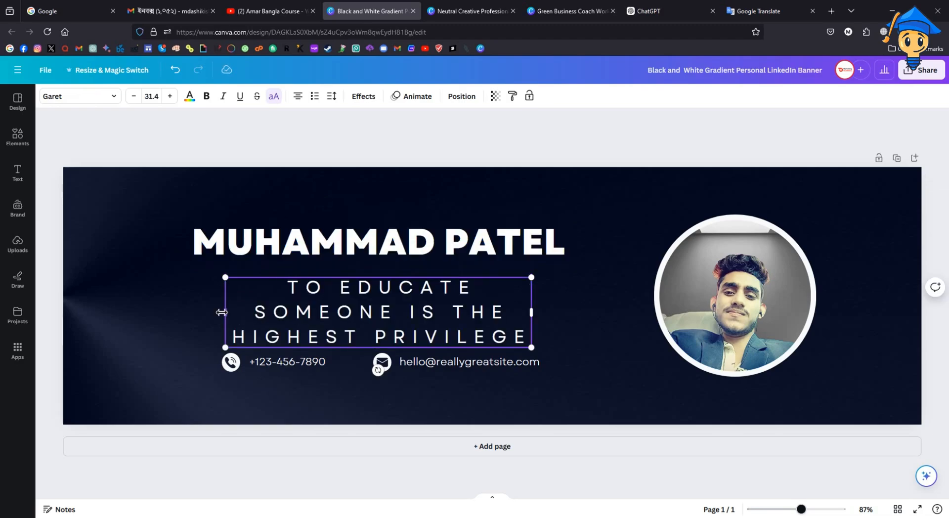
- Widen the slogan's text box on both sides to about 1,790 so the slogan fits on one line
{"action": "left_click_drag", "start_coordinate": [222, 311], "coordinate": [79, 310]}
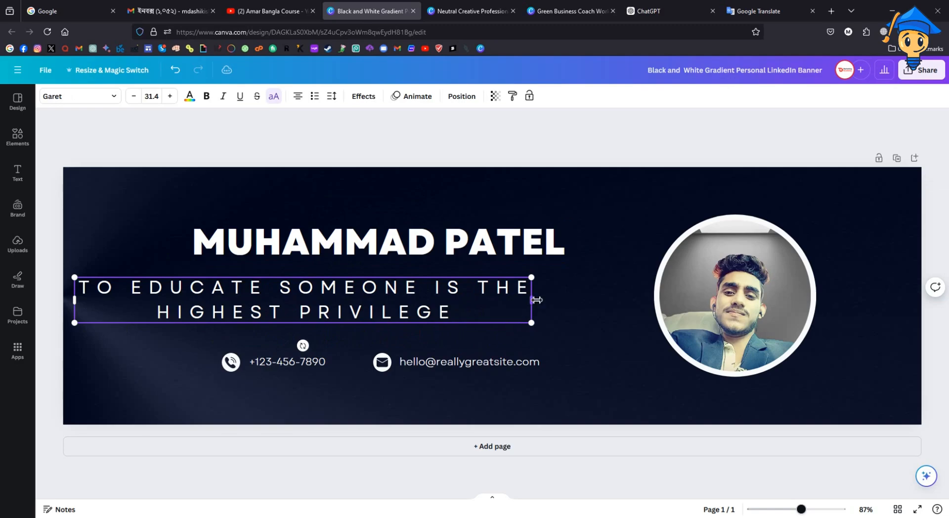
{"action": "left_click_drag", "start_coordinate": [540, 300], "coordinate": [837, 292]}
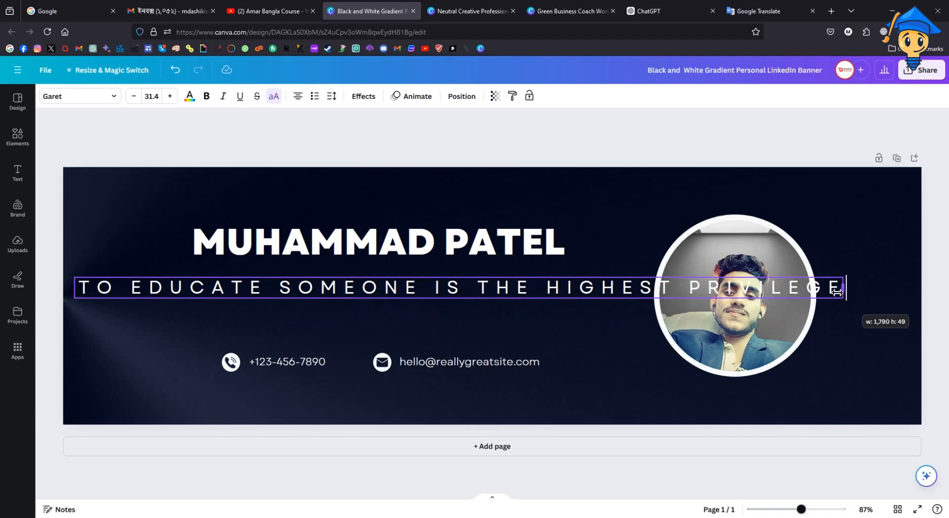
{"action": "left_click", "coordinate": [534, 336]}
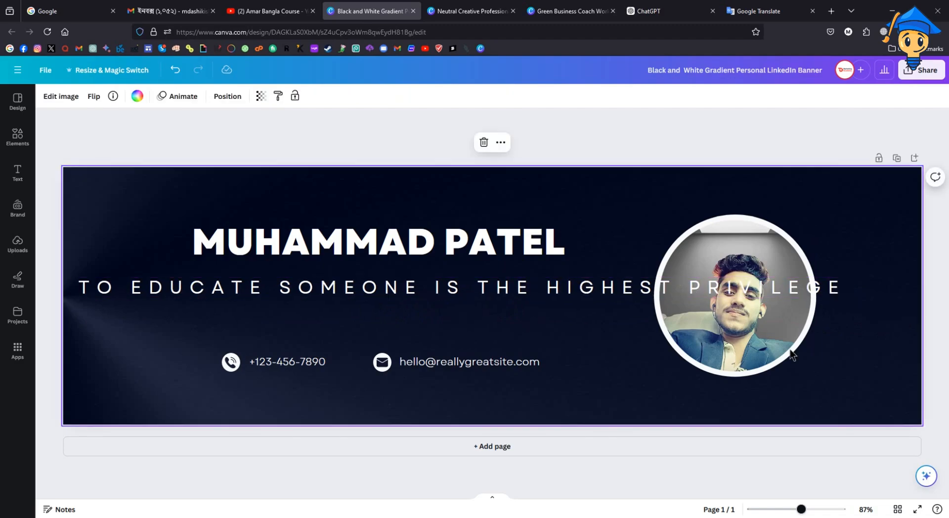
{"action": "left_click", "coordinate": [784, 349]}
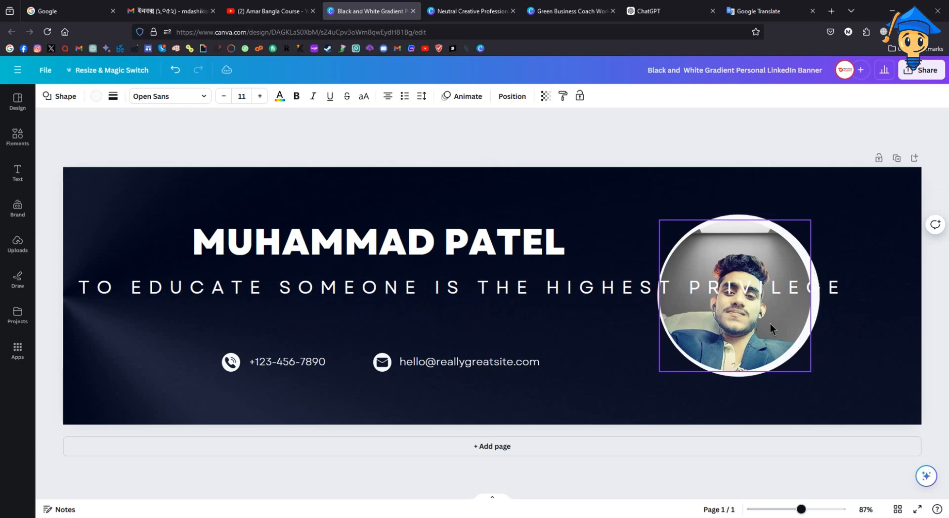
{"action": "key", "text": "ctrl+z"}
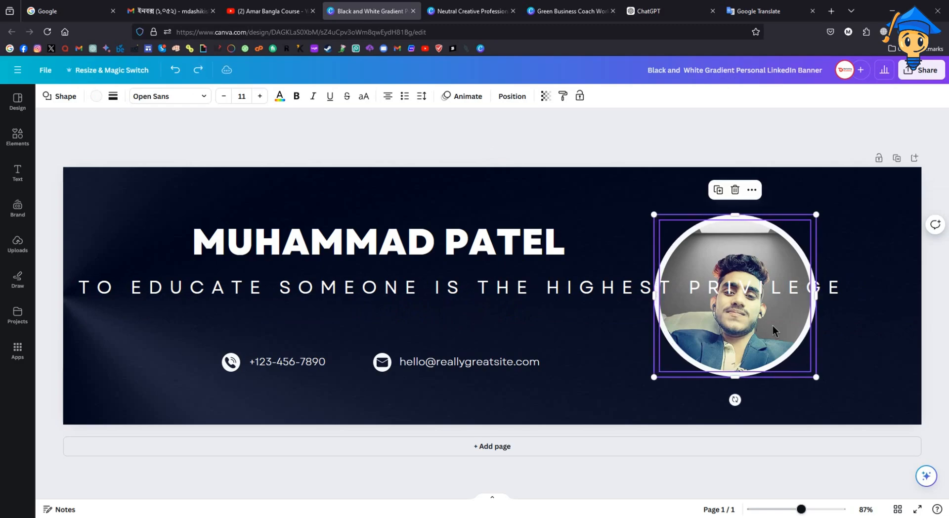
{"action": "left_click", "coordinate": [821, 408]}
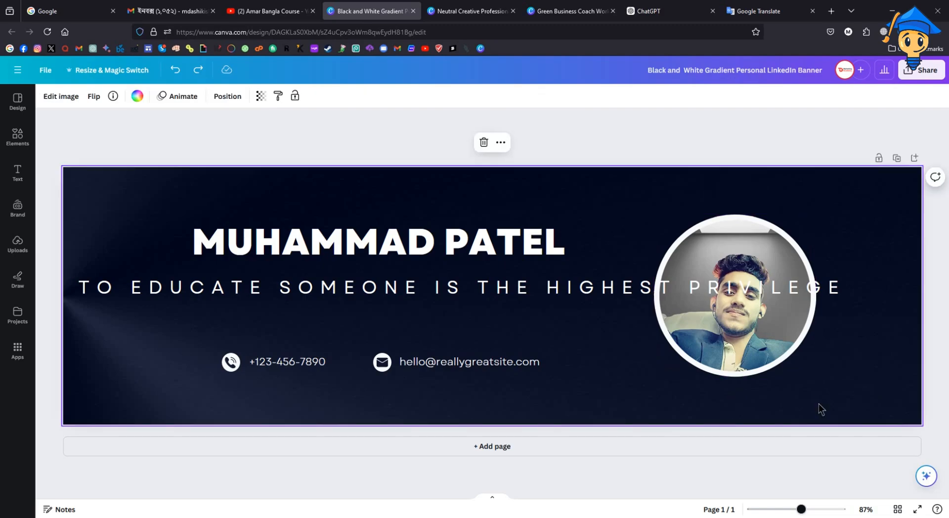
- Nudge the circular portrait frame horizontally until it sits close to the banner's right edge
{"action": "left_click", "coordinate": [760, 344]}
{"action": "key", "text": "Right"}
{"action": "key", "text": "Right"}
{"action": "key", "text": "Right"}
{"action": "key", "text": "Right"}
{"action": "key", "text": "Right"}
{"action": "key", "text": "Right"}
{"action": "key", "text": "Right"}
{"action": "key", "text": "Right"}
{"action": "key", "text": "Right"}
{"action": "key", "text": "Right"}
{"action": "key", "text": "Right"}
{"action": "key", "text": "Right"}
{"action": "key", "text": "Right"}
{"action": "key", "text": "Right"}
{"action": "key", "text": "Right"}
{"action": "key", "text": "Right"}
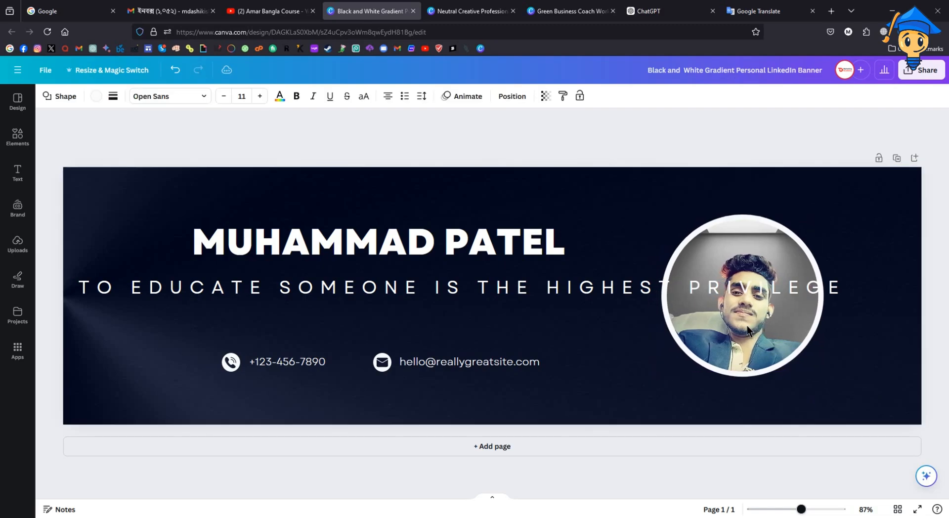
{"action": "key", "text": "Right"}
{"action": "key", "text": "Right"}
{"action": "key", "text": "Right"}
{"action": "key", "text": "Right"}
{"action": "key", "text": "Right"}
{"action": "key", "text": "Right"}
{"action": "key", "text": "Right"}
{"action": "key", "text": "Right"}
{"action": "key", "text": "Right"}
{"action": "key", "text": "Right"}
{"action": "key", "text": "Right"}
{"action": "key", "text": "Right"}
{"action": "key", "text": "Right"}
{"action": "key", "text": "Right"}
{"action": "key", "text": "Right"}
{"action": "key", "text": "Right"}
{"action": "key", "text": "Right"}
{"action": "key", "text": "Right"}
{"action": "key", "text": "Right"}
{"action": "key", "text": "Right"}
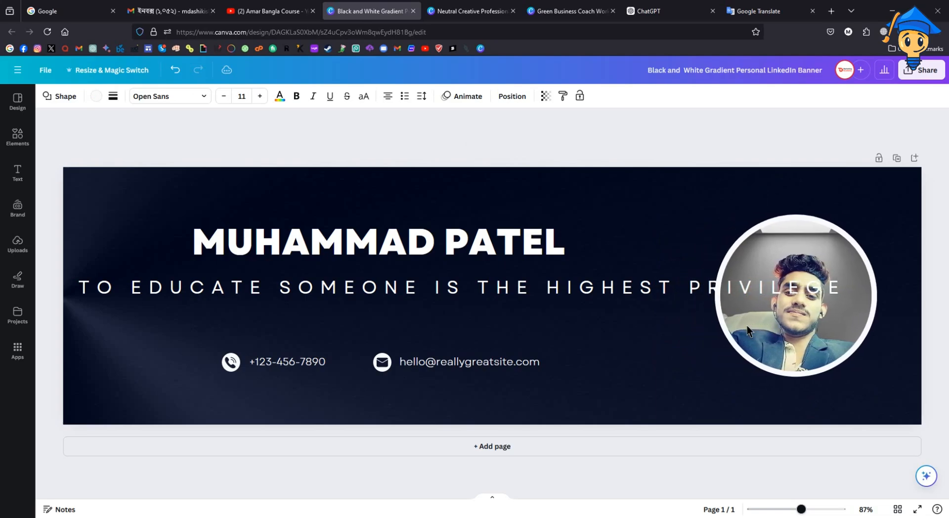
{"action": "key", "text": "Right"}
{"action": "key", "text": "Right"}
{"action": "key", "text": "Right"}
{"action": "key", "text": "Right"}
{"action": "key", "text": "Right"}
{"action": "key", "text": "Right"}
{"action": "key", "text": "Right"}
{"action": "key", "text": "Right"}
{"action": "key", "text": "Right"}
{"action": "key", "text": "Right"}
{"action": "key", "text": "Right"}
{"action": "key", "text": "Right"}
{"action": "key", "text": "Right"}
{"action": "key", "text": "Right"}
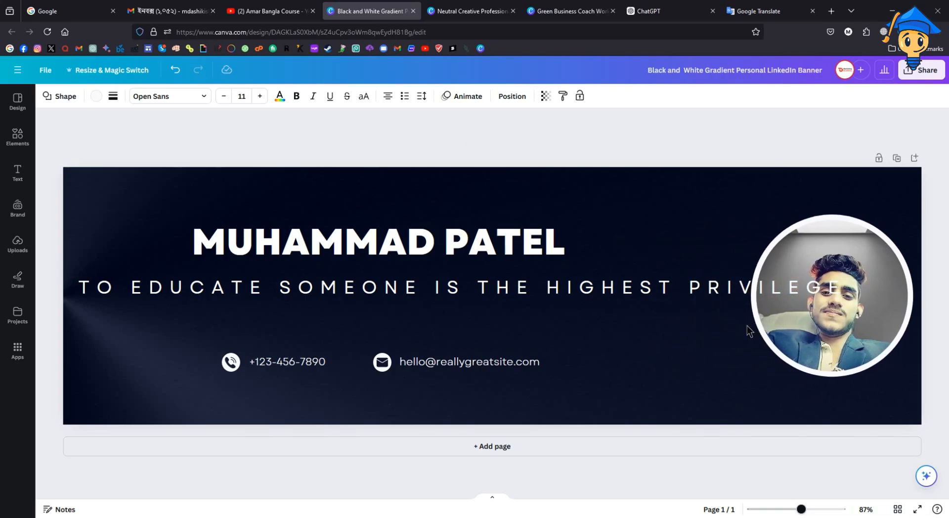
- Reduce the slogan's font size to 28.4
{"action": "left_click", "coordinate": [318, 287]}
{"action": "left_click", "coordinate": [135, 97]}
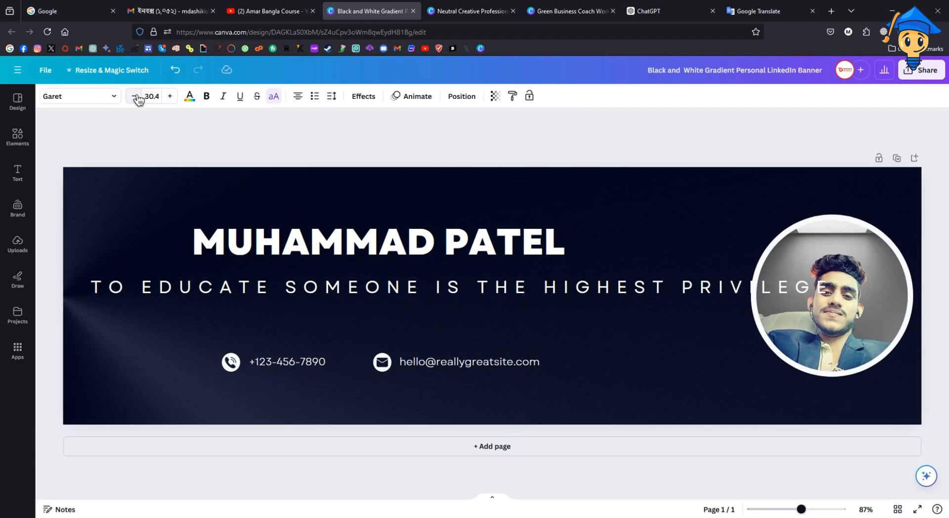
{"action": "left_click", "coordinate": [135, 96]}
{"action": "left_click", "coordinate": [134, 96]}
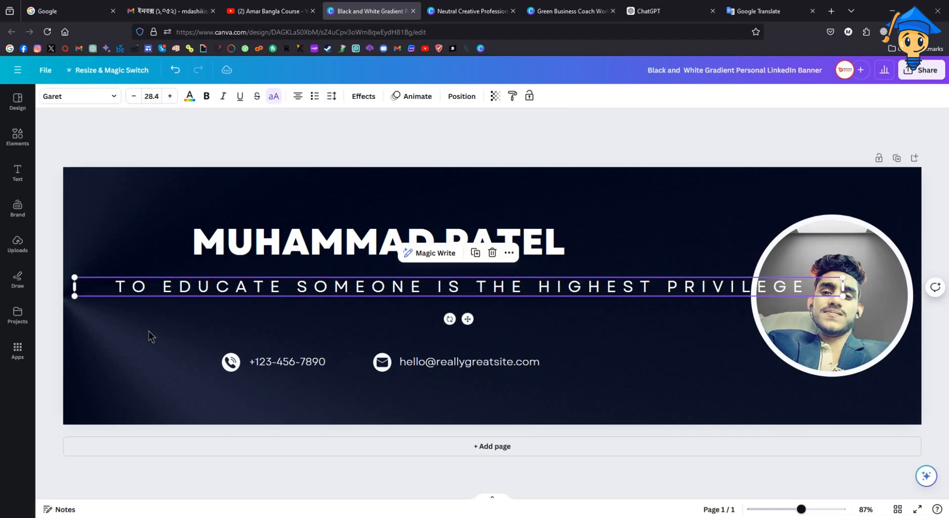
- Narrow the slogan's text box to about 1,624 wide and move it to the banner's left edge
{"action": "left_click", "coordinate": [101, 288]}
{"action": "left_click", "coordinate": [76, 291]}
{"action": "left_click_drag", "start_coordinate": [77, 288], "coordinate": [144, 293]}
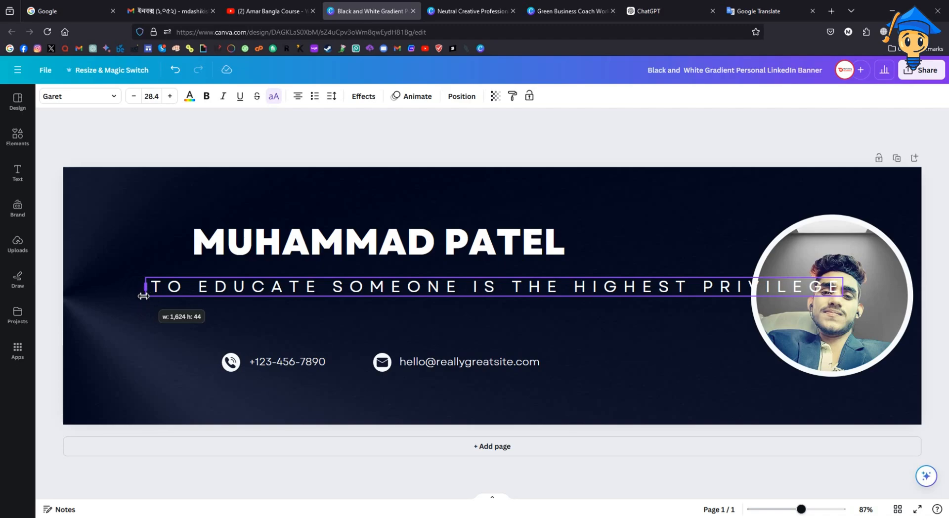
{"action": "left_click", "coordinate": [239, 302]}
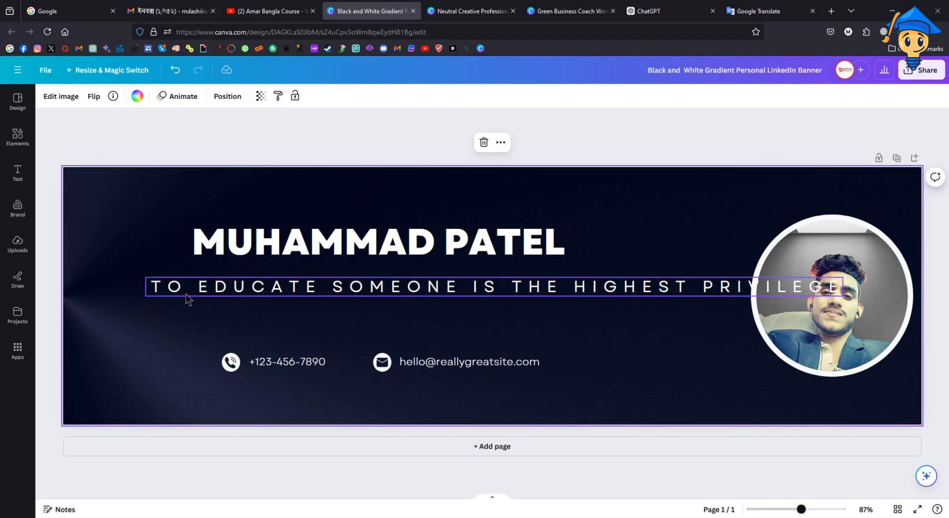
{"action": "left_click_drag", "start_coordinate": [170, 293], "coordinate": [102, 293]}
{"action": "left_click", "coordinate": [203, 330]}
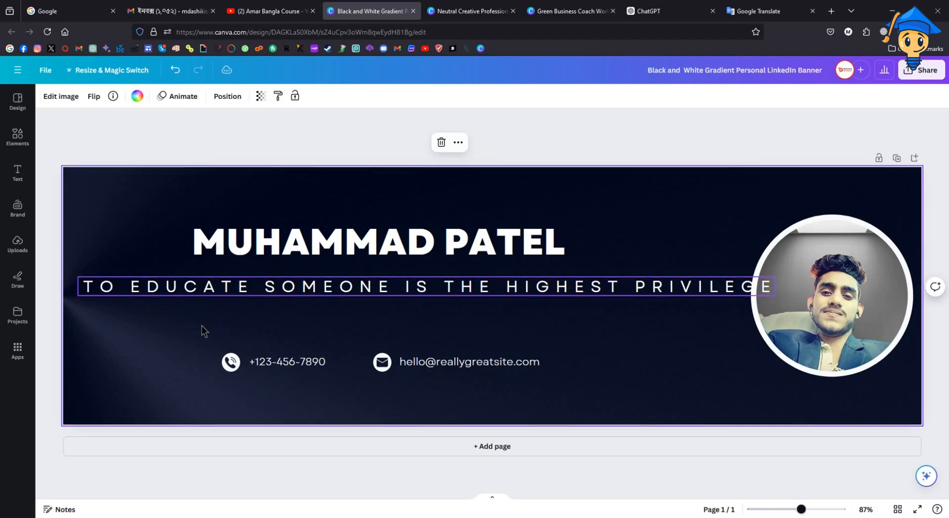
{"action": "left_click_drag", "start_coordinate": [312, 293], "coordinate": [314, 289]}
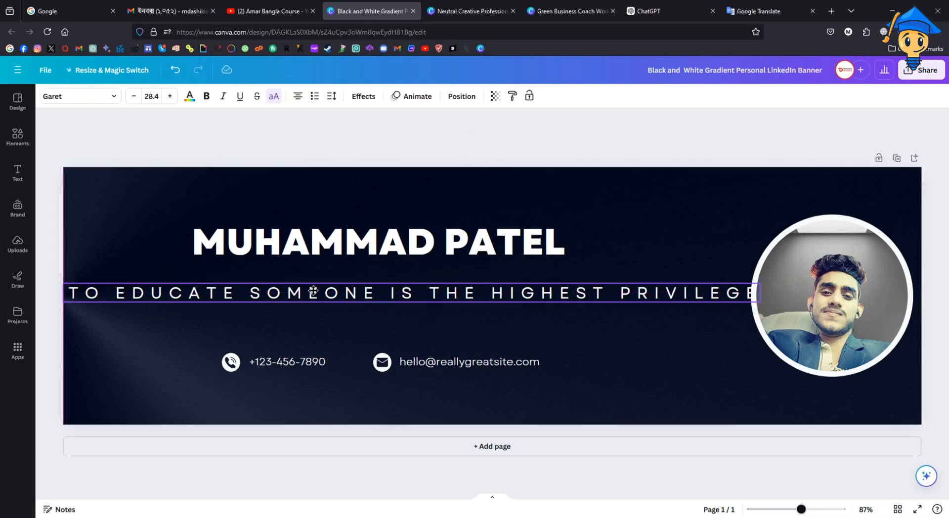
- Reduce the slogan's font size to 26.4, fit its text box to the line, and place it just left of the portrait
{"action": "left_click", "coordinate": [134, 97]}
{"action": "left_click", "coordinate": [133, 97]}
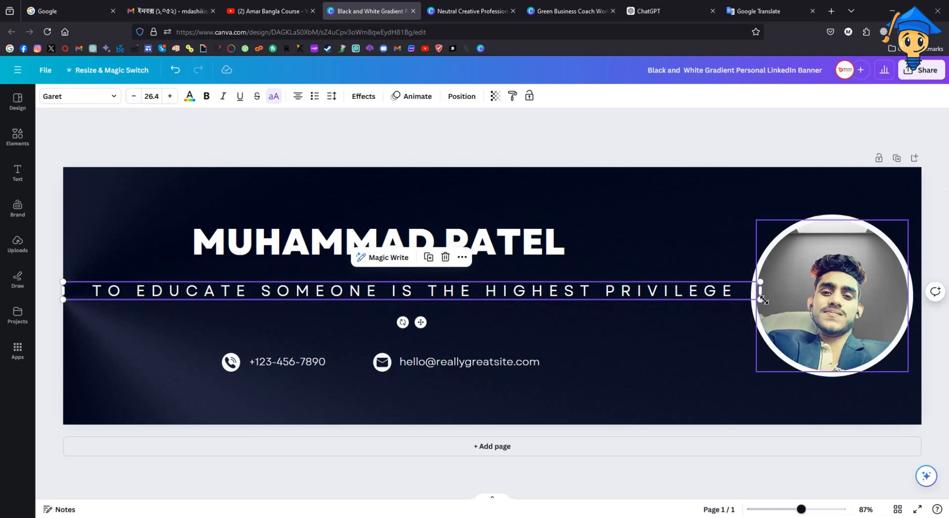
{"action": "left_click_drag", "start_coordinate": [758, 294], "coordinate": [717, 291]}
{"action": "left_click", "coordinate": [315, 302]}
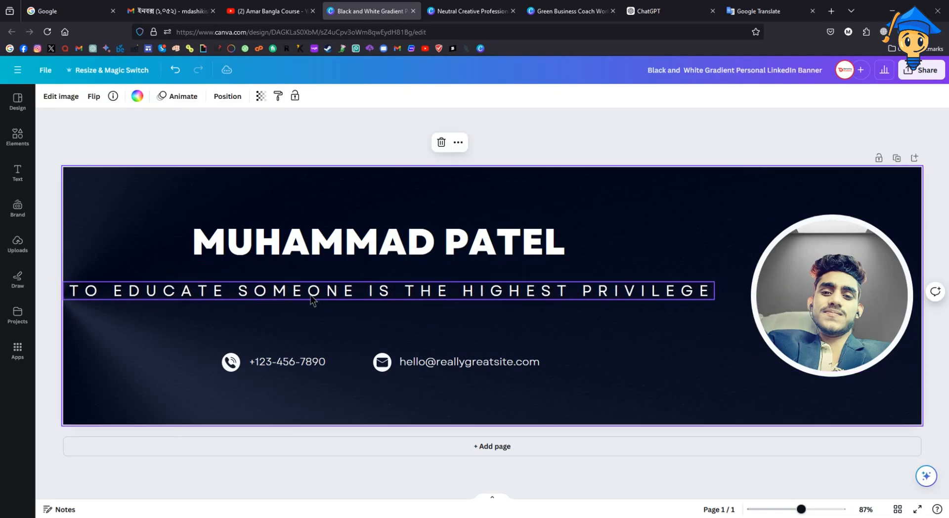
{"action": "left_click_drag", "start_coordinate": [340, 295], "coordinate": [342, 295]}
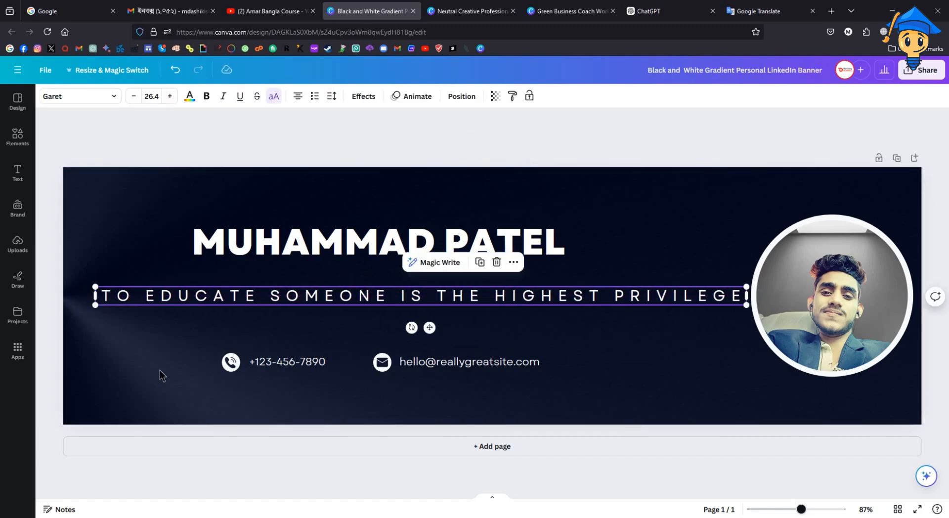
{"action": "left_click", "coordinate": [160, 376]}
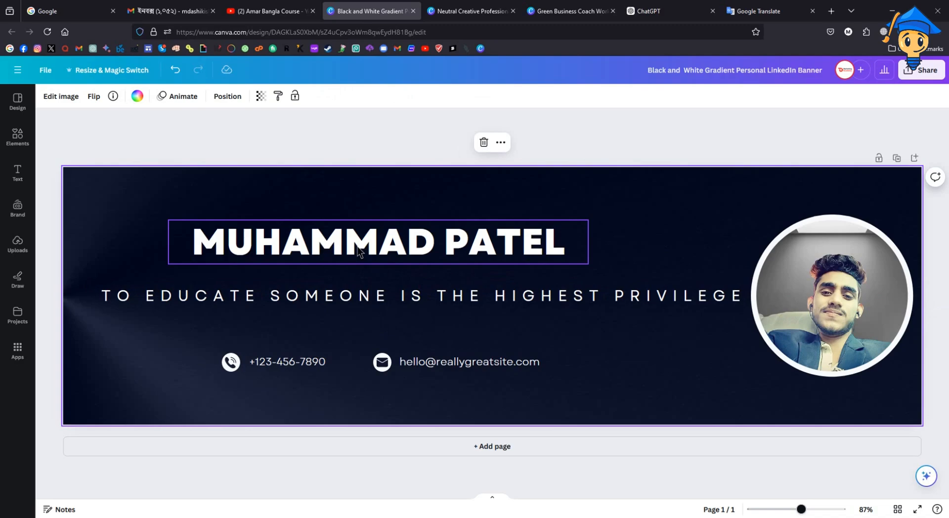
- Delete the name heading above the slogan
{"action": "left_click_drag", "start_coordinate": [329, 247], "coordinate": [426, 256]}
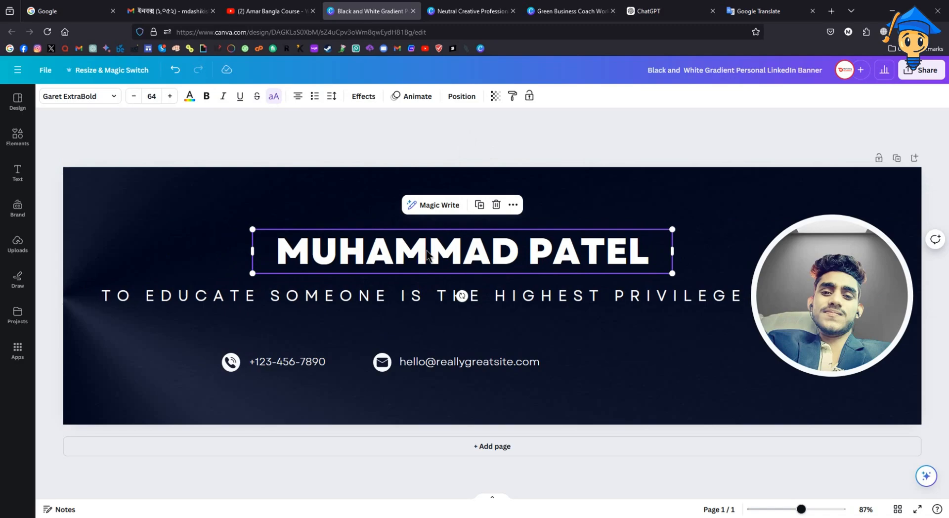
{"action": "double_click", "coordinate": [427, 253]}
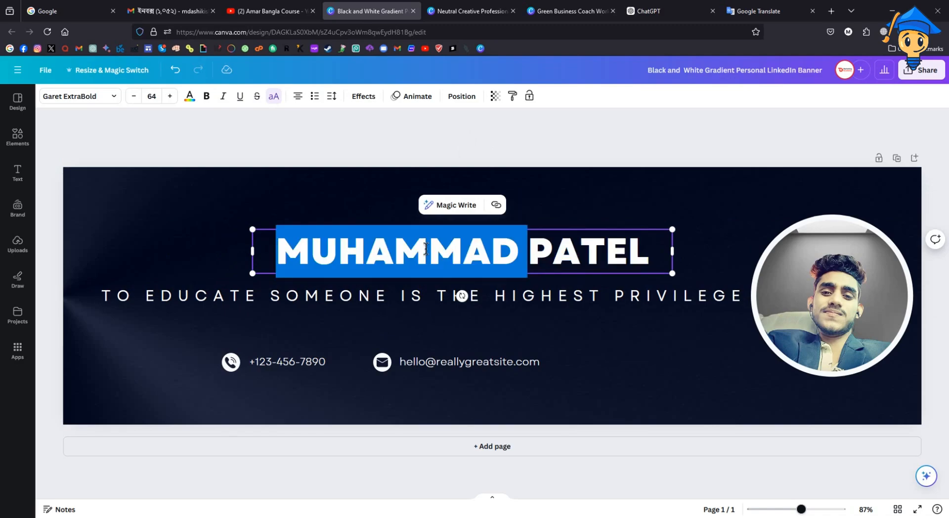
{"action": "key", "text": "Escape"}
{"action": "key", "text": "Escape"}
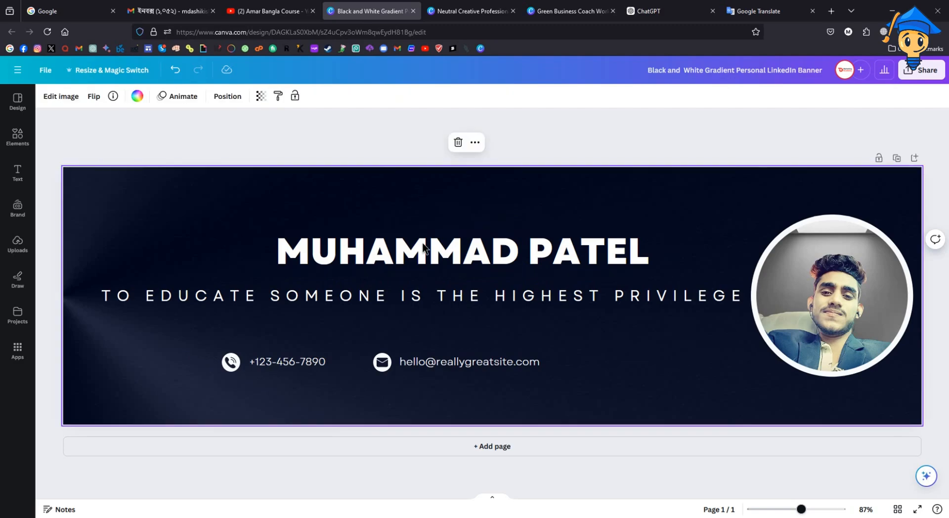
{"action": "left_click", "coordinate": [424, 247]}
{"action": "left_click", "coordinate": [424, 247]}
{"action": "key", "text": "ctrl+a"}
{"action": "key", "text": "BackSpace"}
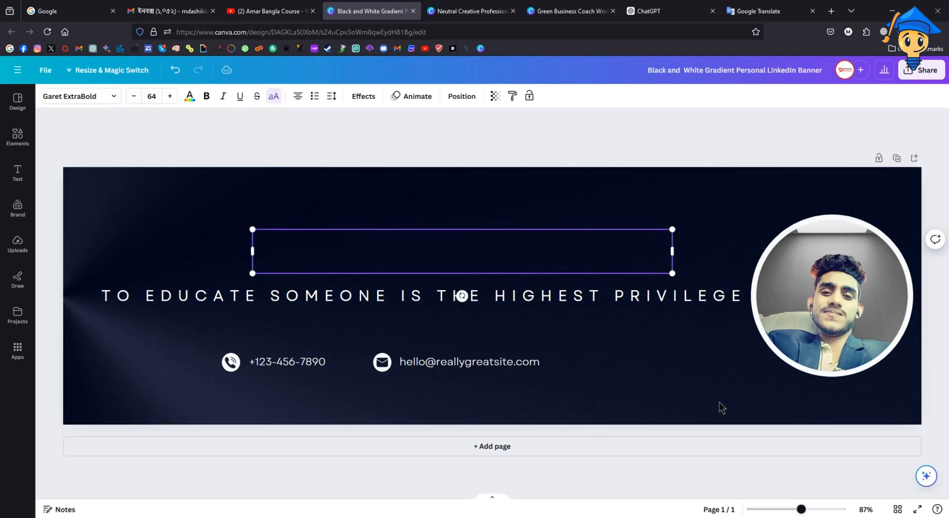
{"action": "left_click", "coordinate": [720, 403]}
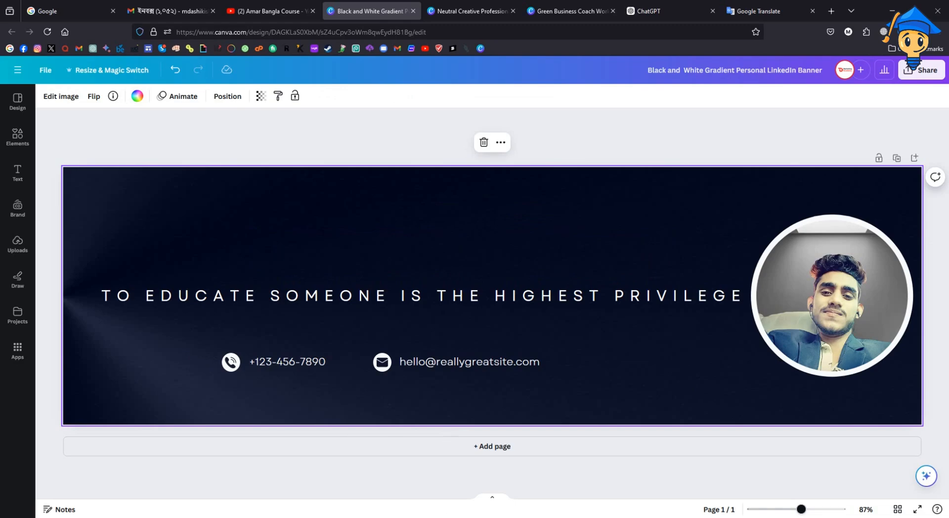
- Delete the phone number, the e-mail address and both of their icons below the slogan
{"action": "left_click", "coordinate": [286, 365]}
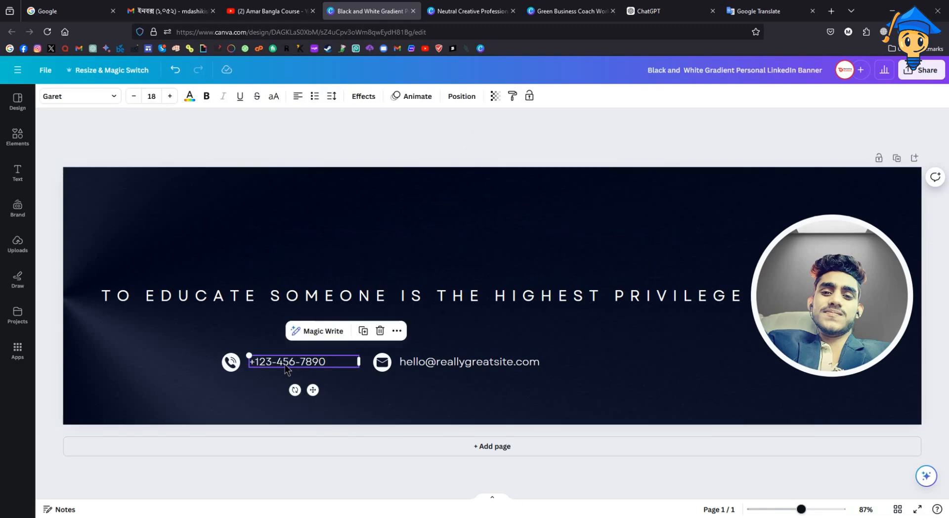
{"action": "key", "text": "Delete"}
{"action": "left_click", "coordinate": [236, 365]}
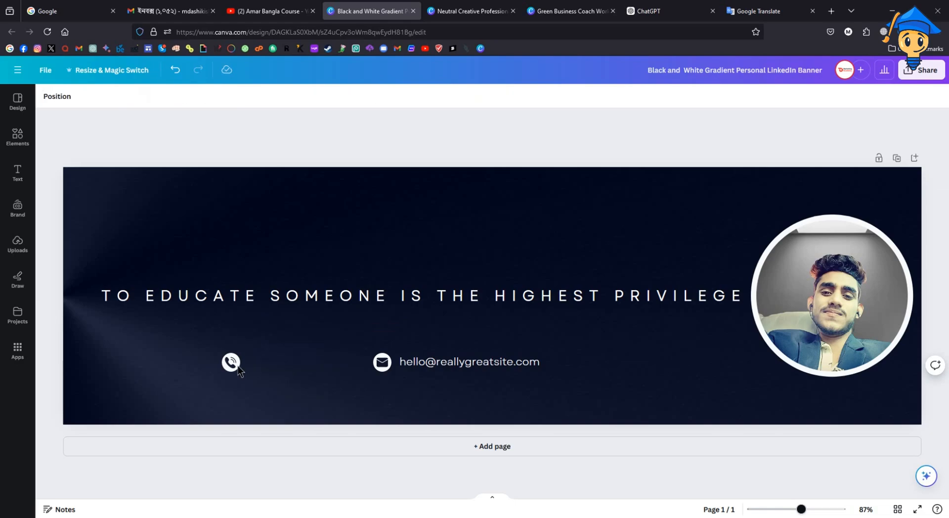
{"action": "key", "text": "Delete"}
{"action": "left_click", "coordinate": [384, 368]}
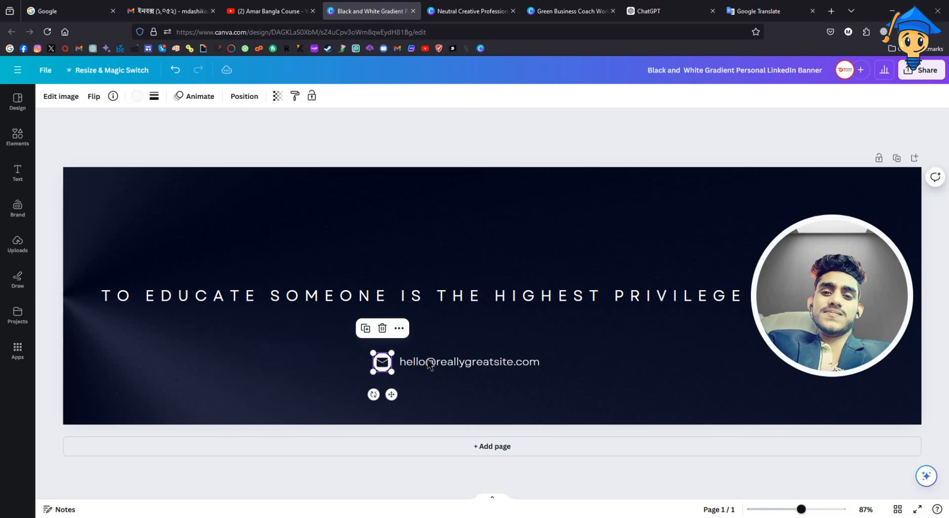
{"action": "key", "text": "Delete"}
{"action": "left_click", "coordinate": [428, 363]}
{"action": "key", "text": "Delete"}
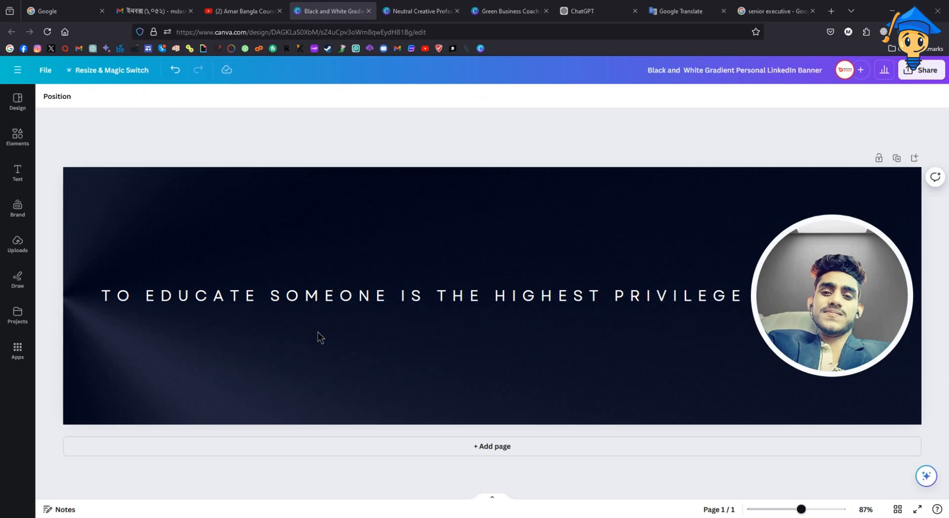
- Look over the finished neutral creative banner, switch to the green business coach banner, and open its download settings
{"action": "left_click", "coordinate": [420, 11]}
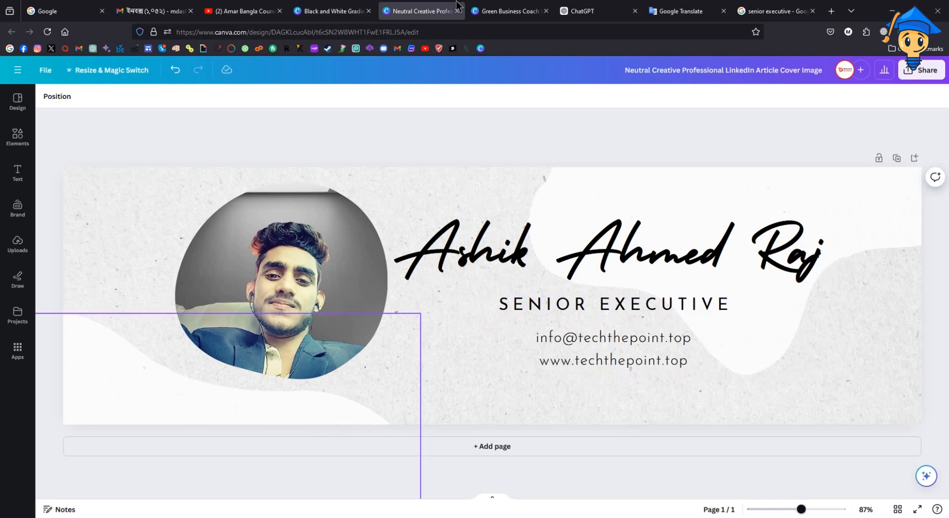
{"action": "left_click", "coordinate": [487, 11]}
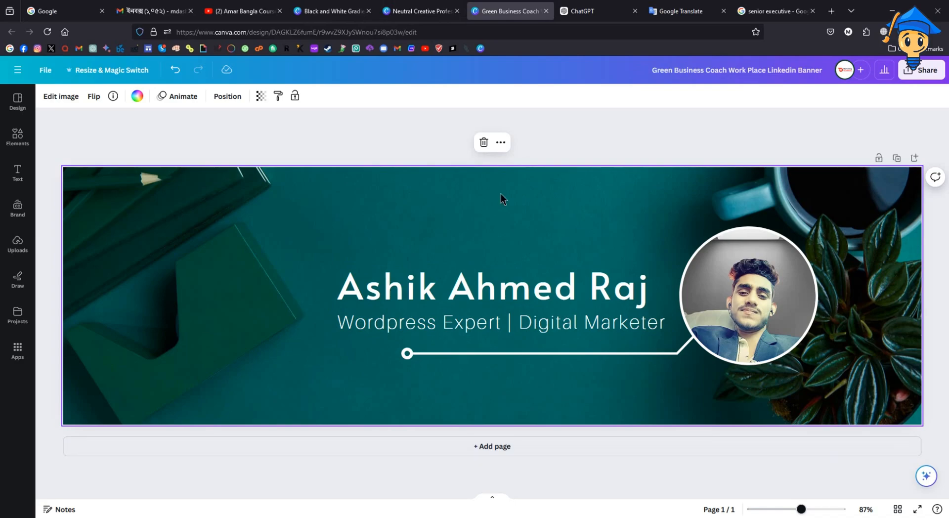
{"action": "left_click", "coordinate": [909, 77]}
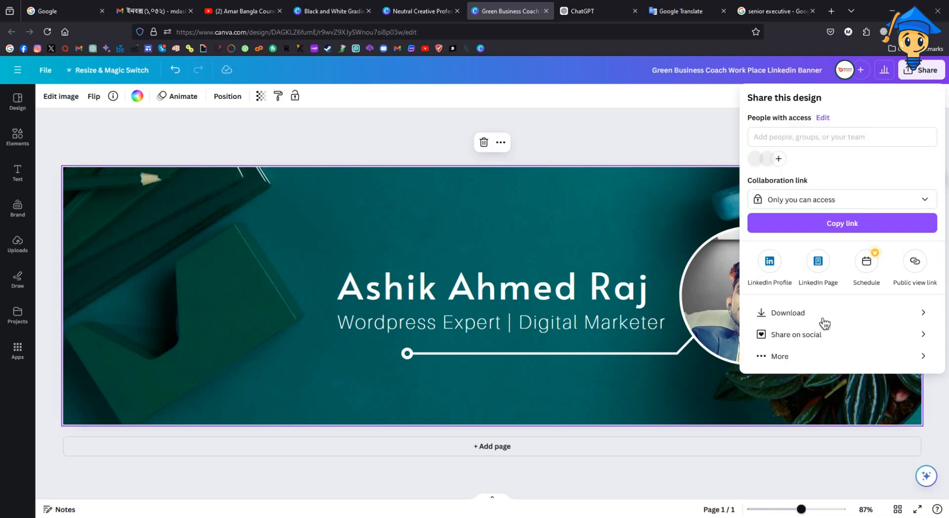
{"action": "left_click", "coordinate": [822, 320]}
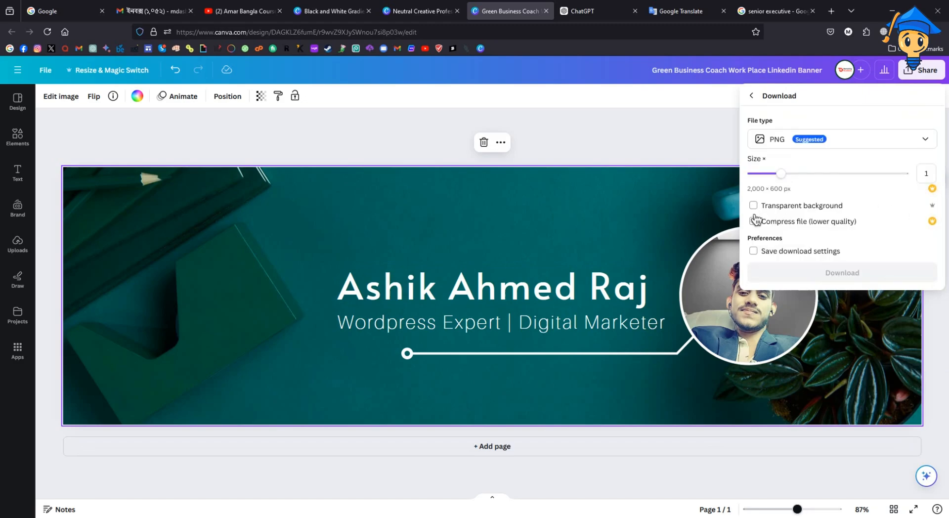
- Set the green banner's download file type to JPG with quality 100, and close the download settings
{"action": "left_click", "coordinate": [808, 143]}
{"action": "left_click", "coordinate": [805, 143]}
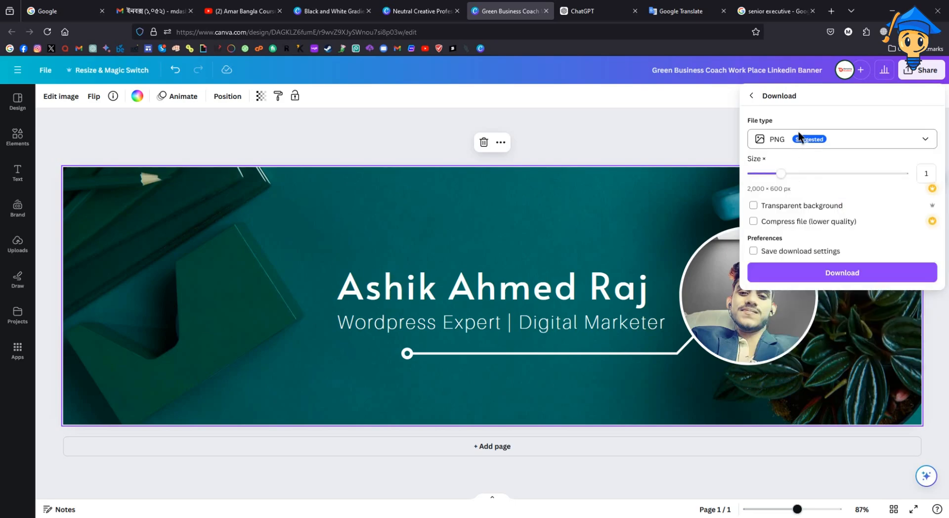
{"action": "left_click", "coordinate": [805, 142]}
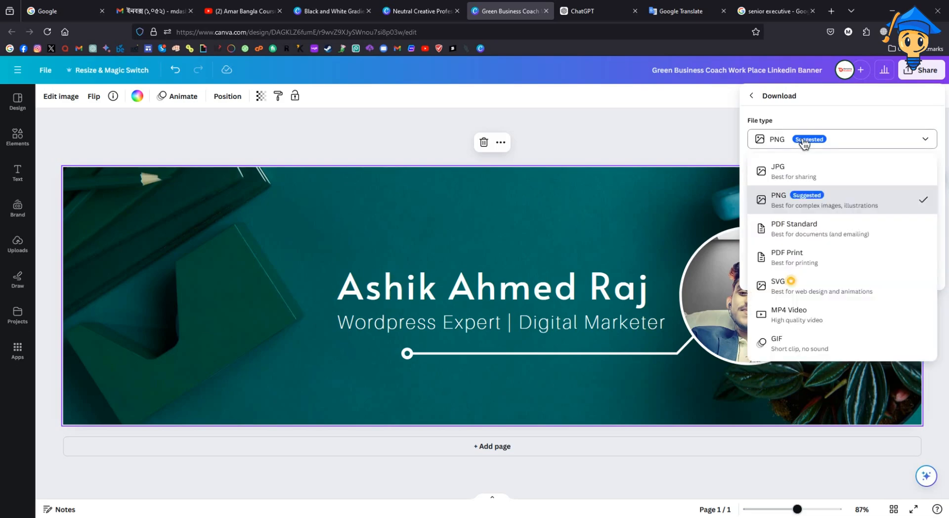
{"action": "left_click", "coordinate": [787, 181]}
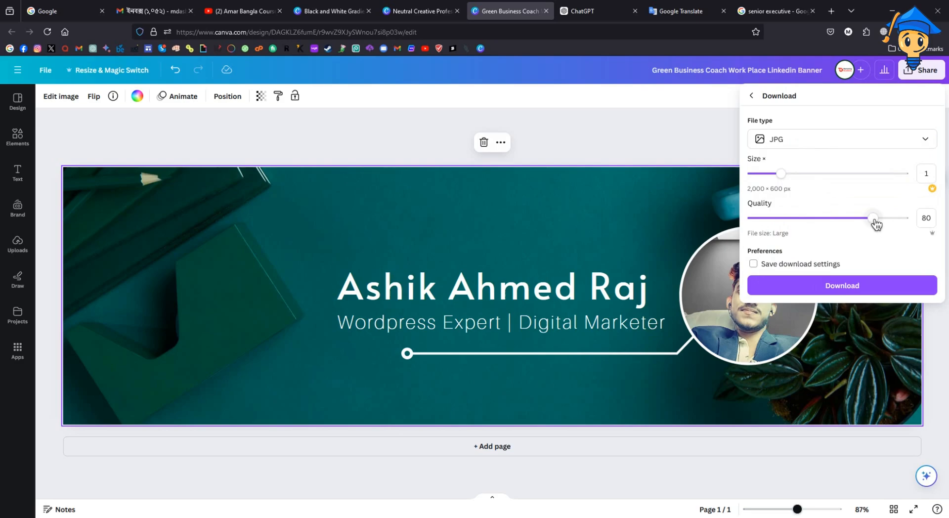
{"action": "left_click_drag", "start_coordinate": [872, 218], "coordinate": [926, 220]}
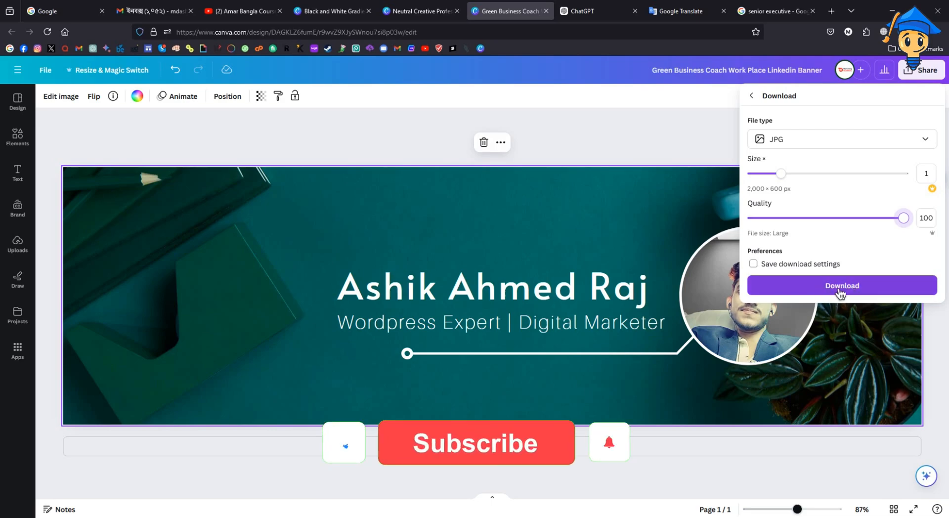
{"action": "left_click", "coordinate": [593, 254]}
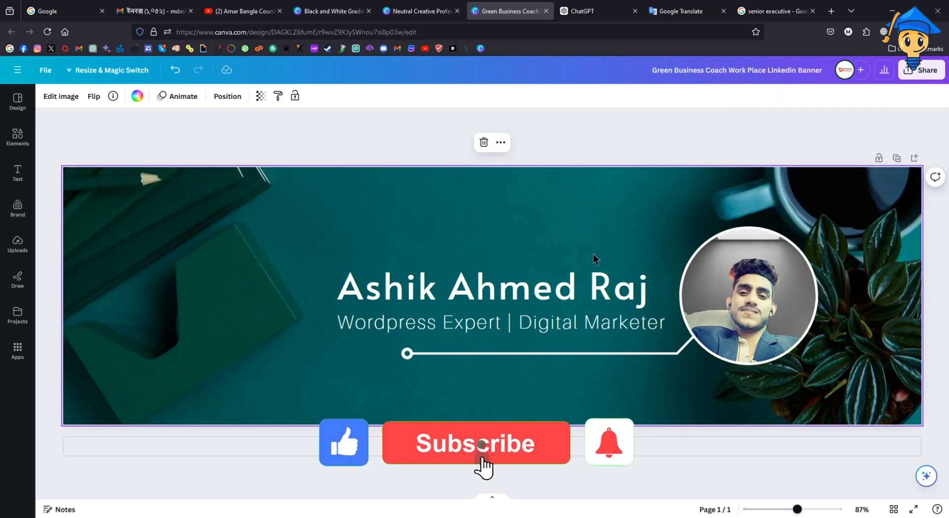